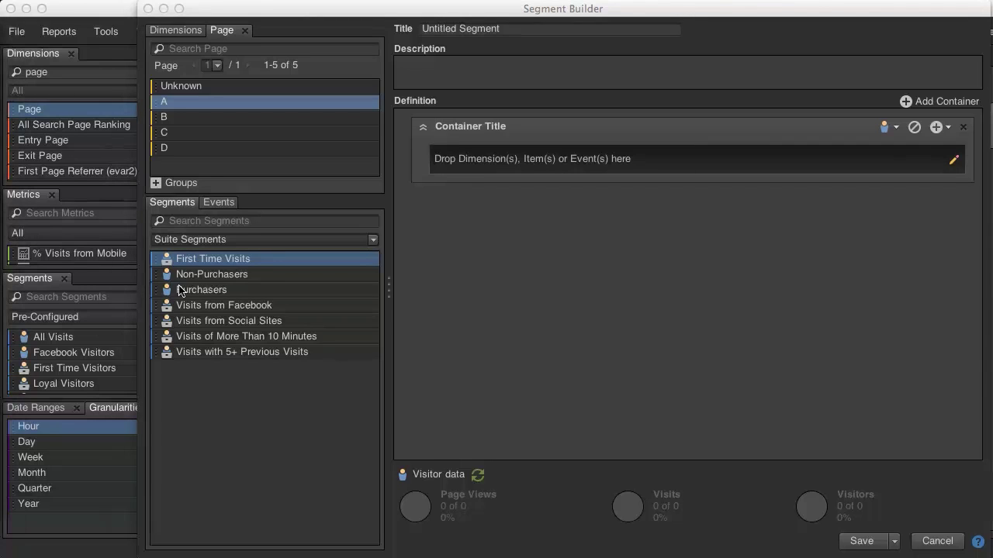
Place the Sequence Examples image beside the segment definition and try the Visit scope on the container, restoring Visitor
{"action": "left_click_drag", "start_coordinate": [0, 289], "coordinate": [76, 378]}
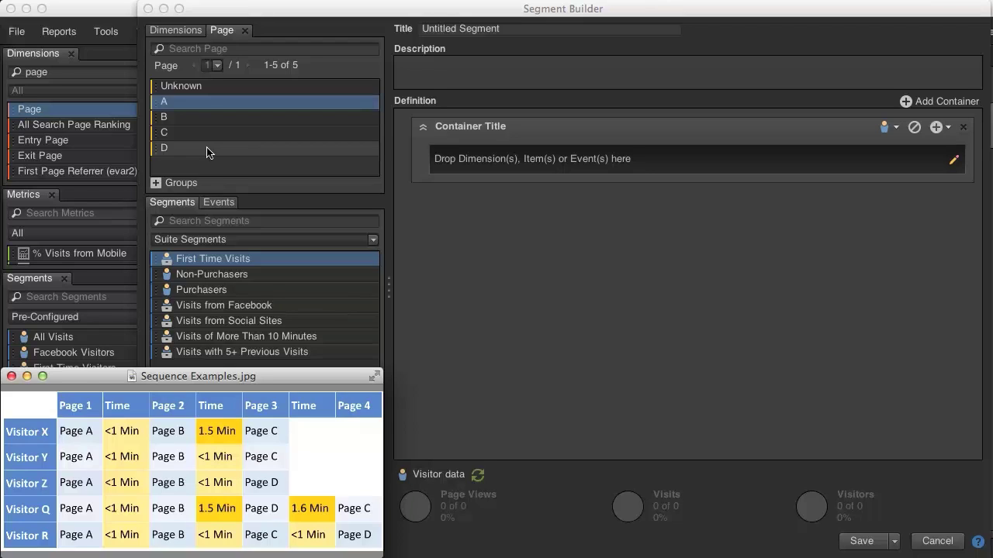
{"action": "left_click", "coordinate": [884, 128]}
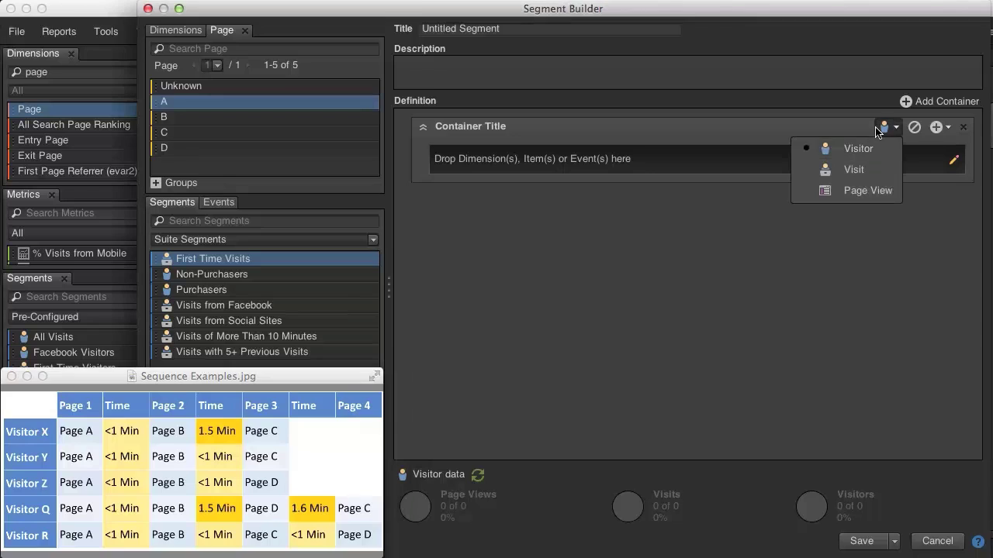
{"action": "left_click", "coordinate": [861, 169]}
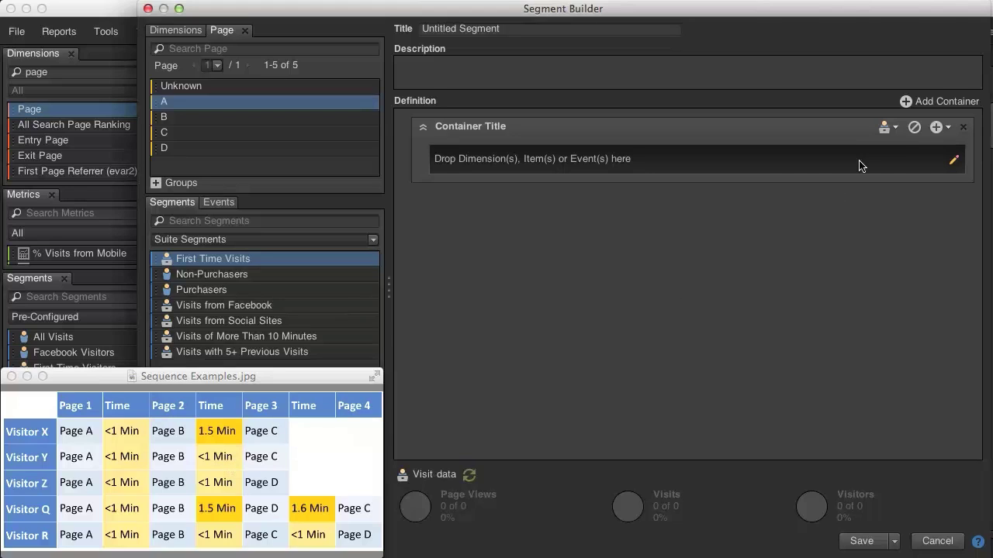
{"action": "left_click", "coordinate": [887, 129]}
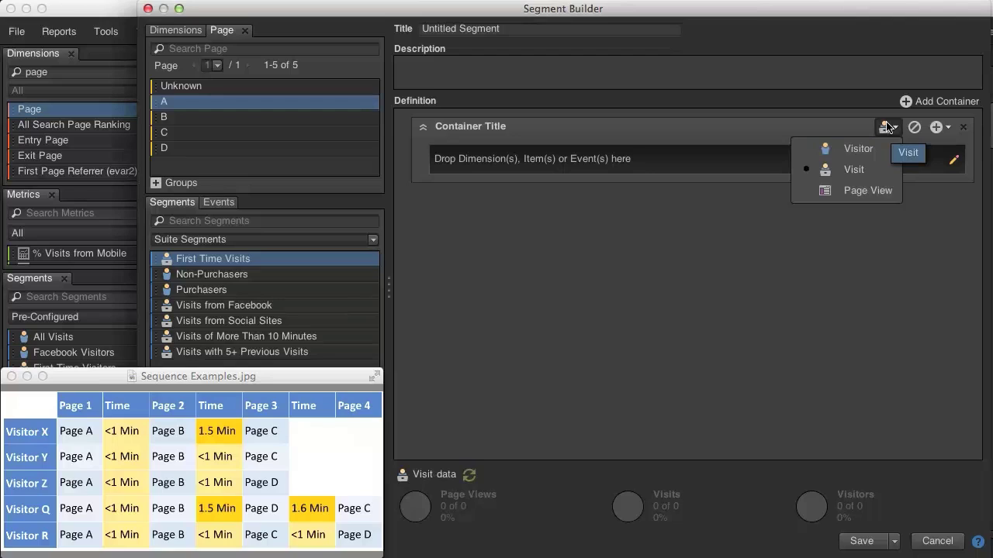
{"action": "left_click", "coordinate": [851, 118]}
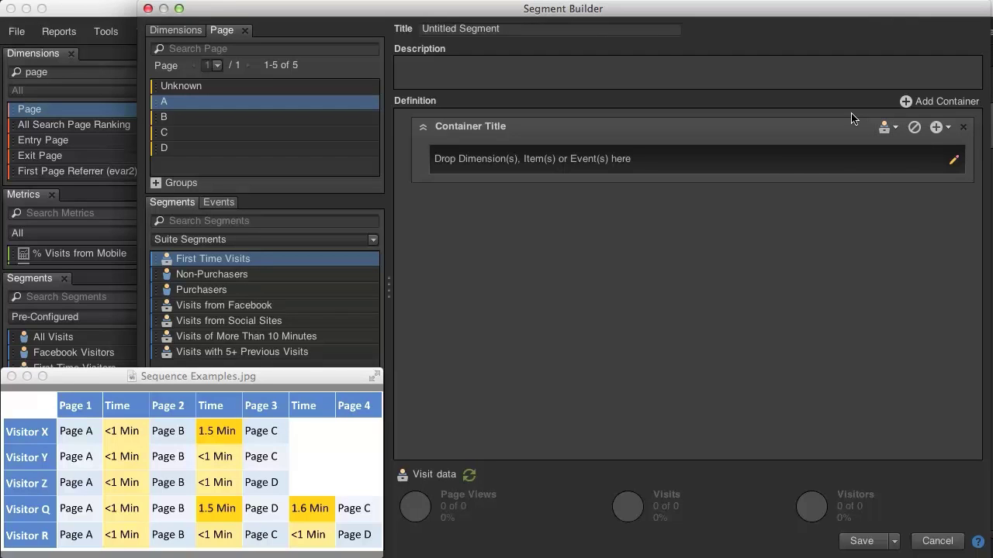
{"action": "left_click", "coordinate": [887, 128]}
{"action": "left_click", "coordinate": [811, 144]}
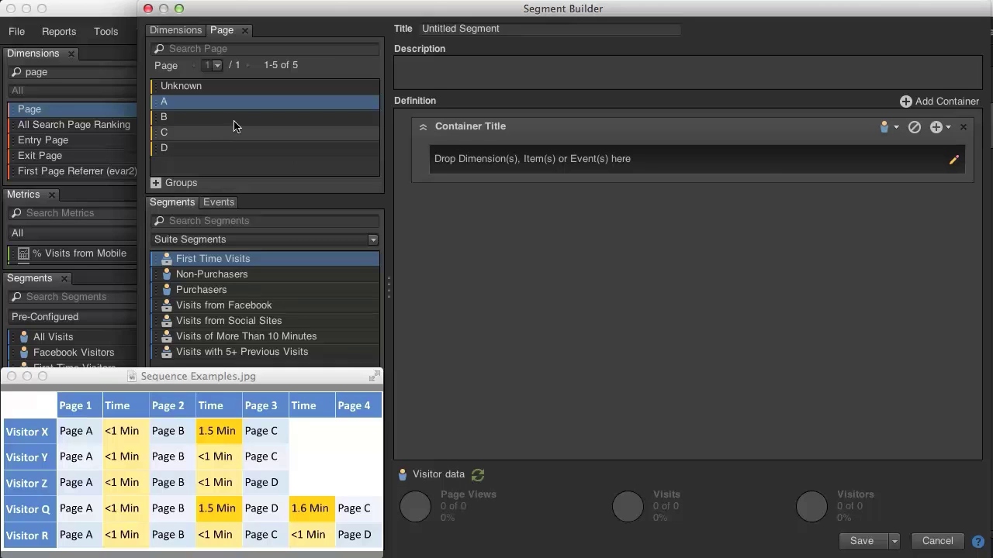
Define the Visitor container as Page equals B THEN Page equals C, and refresh the visitor data
{"action": "left_click_drag", "start_coordinate": [237, 126], "coordinate": [500, 173]}
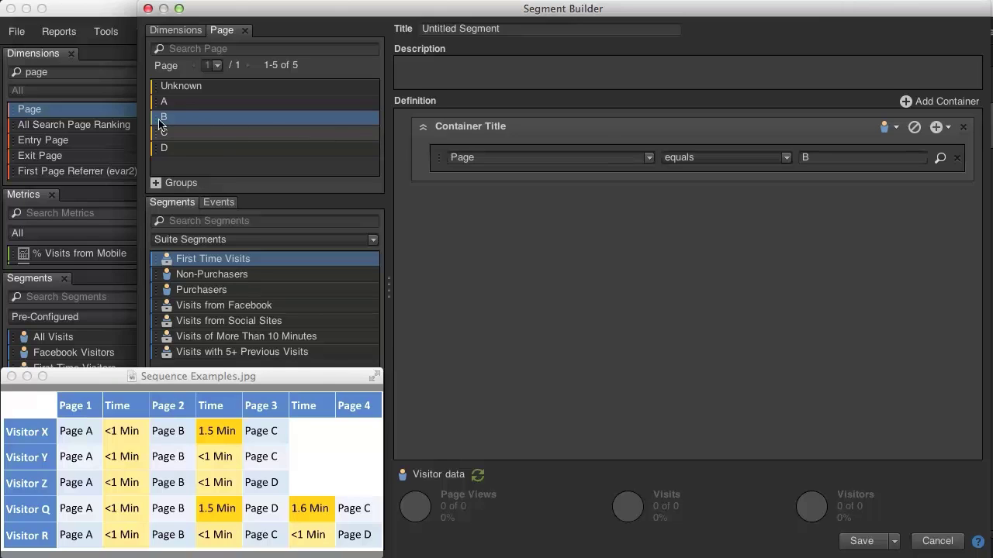
{"action": "left_click_drag", "start_coordinate": [162, 132], "coordinate": [477, 174]}
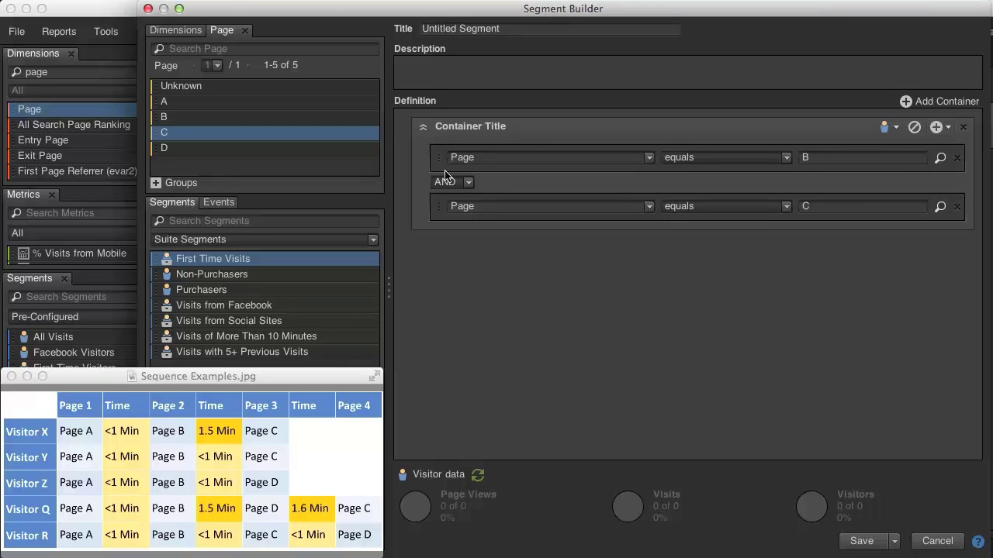
{"action": "left_click", "coordinate": [465, 185]}
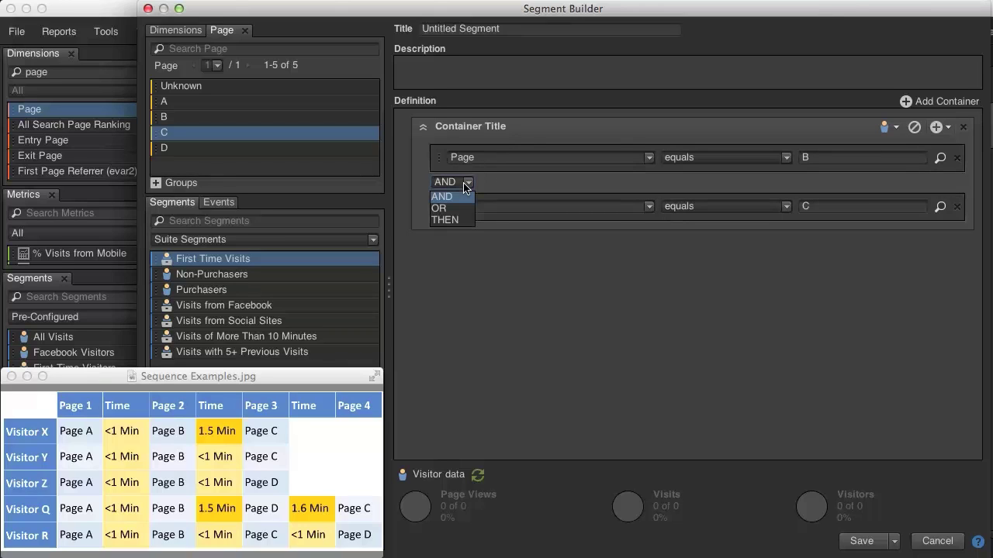
{"action": "left_click", "coordinate": [445, 219]}
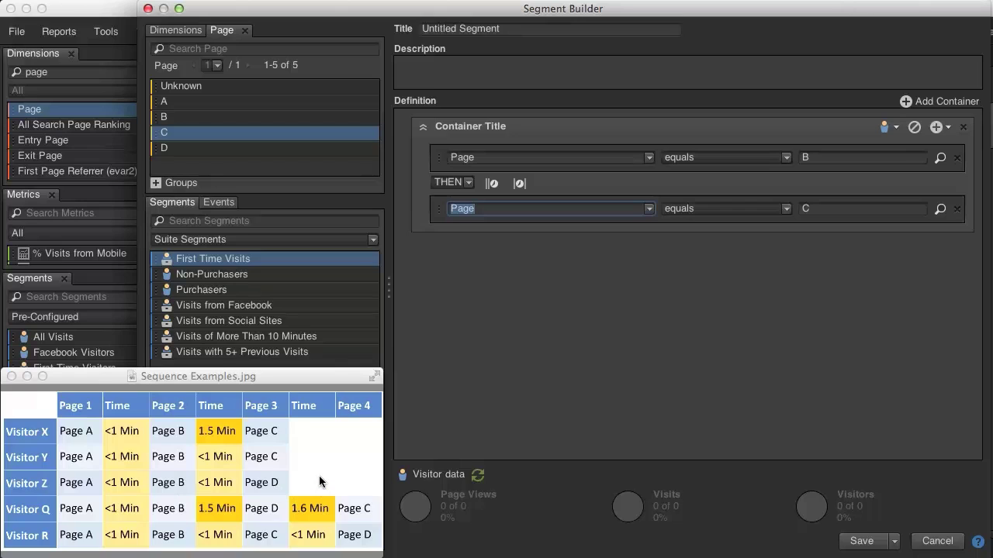
{"action": "left_click", "coordinate": [477, 474]}
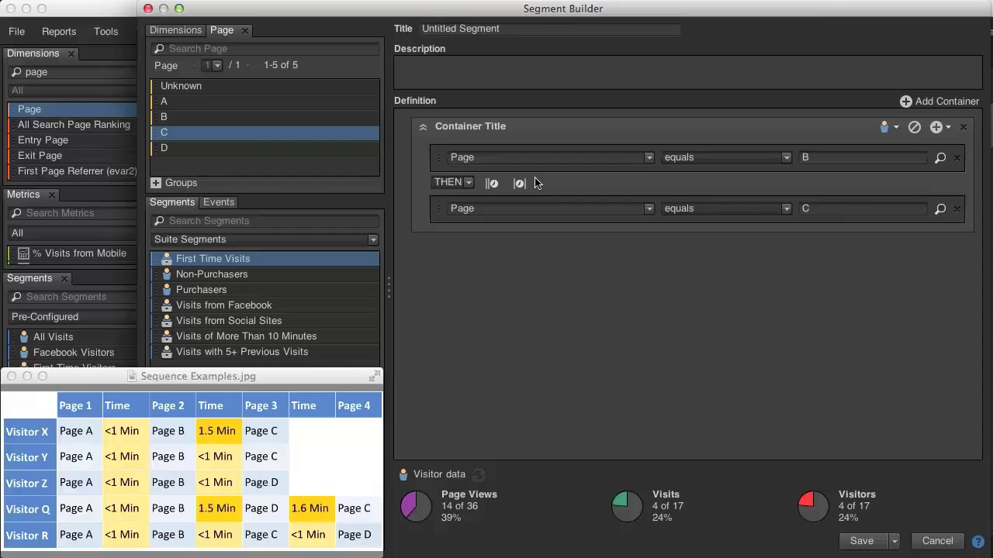
Extend the sequence with Page equals D as the third condition and refresh the visitor data
{"action": "left_click_drag", "start_coordinate": [181, 147], "coordinate": [505, 221]}
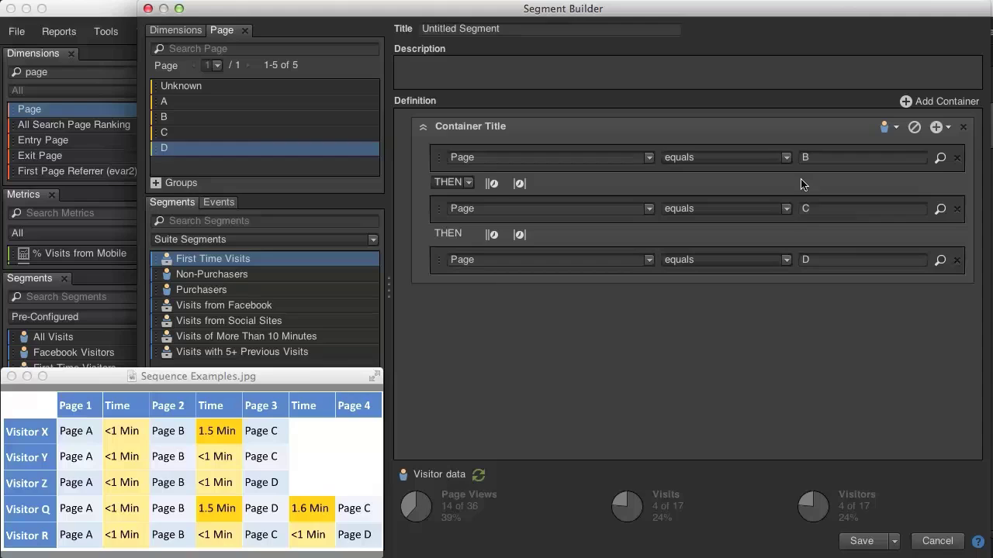
{"action": "left_click", "coordinate": [478, 474]}
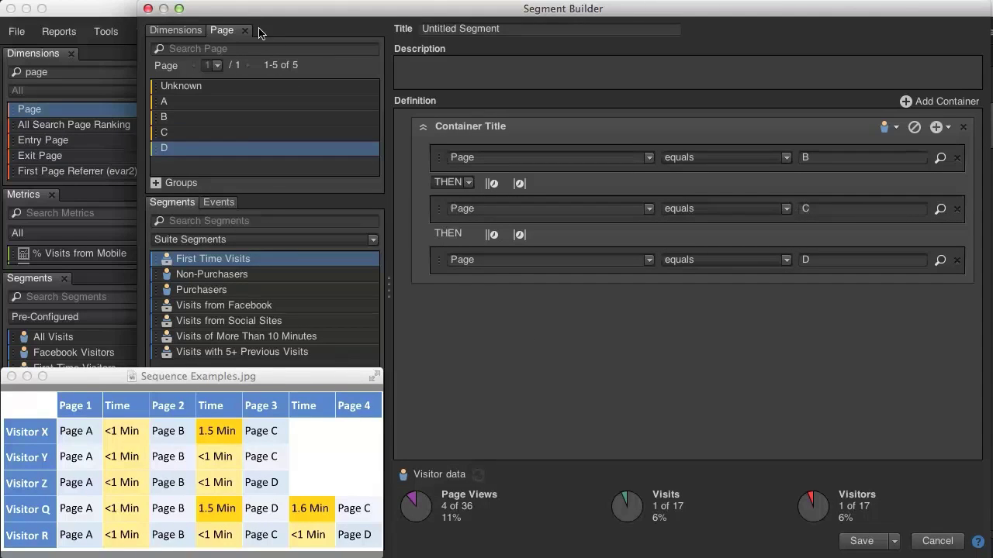
Minimize the Sequence Examples image and close the untitled segment without saving it
{"action": "double_click", "coordinate": [251, 377]}
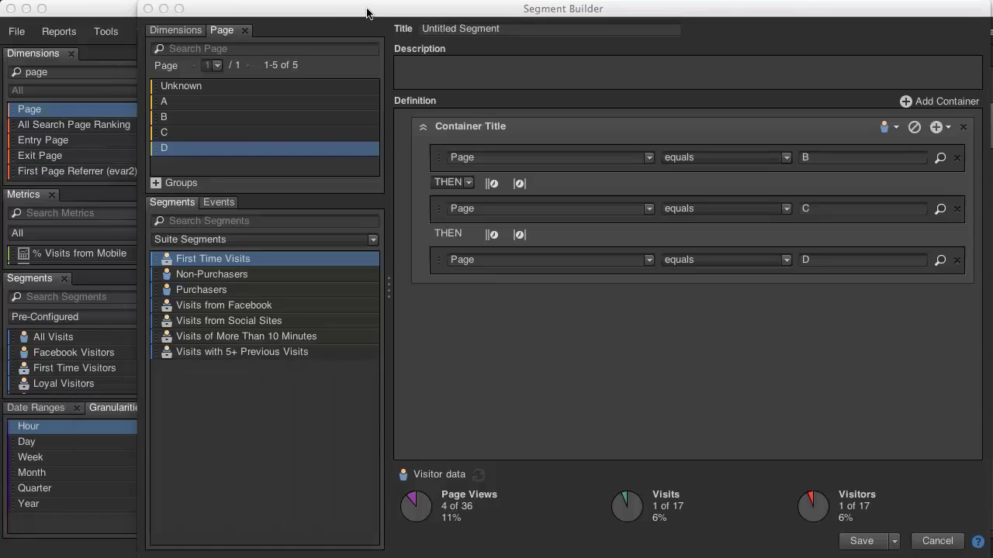
{"action": "left_click", "coordinate": [146, 9]}
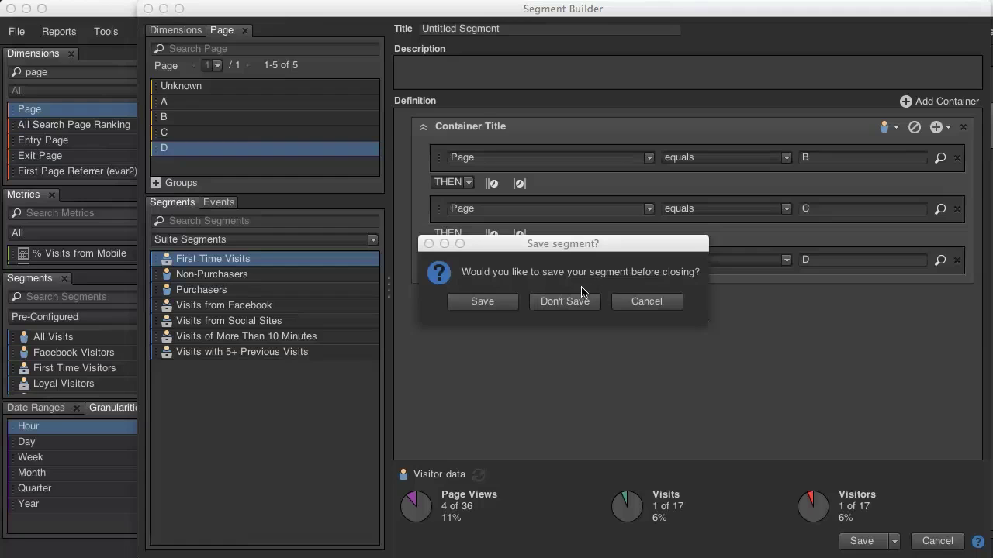
{"action": "left_click", "coordinate": [562, 301]}
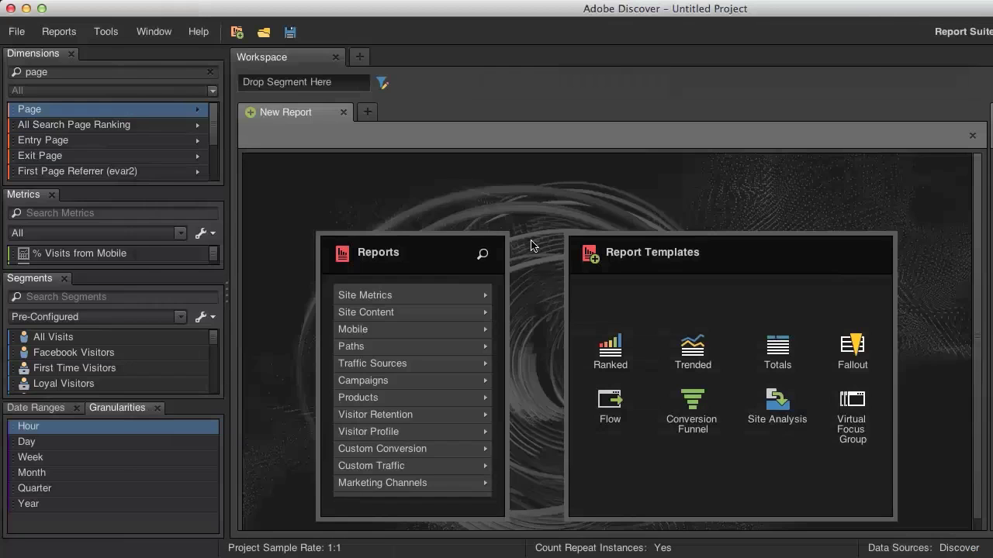
Create a Fallout report with the pages B, C and D as consecutive checkpoints
{"action": "double_click", "coordinate": [849, 344]}
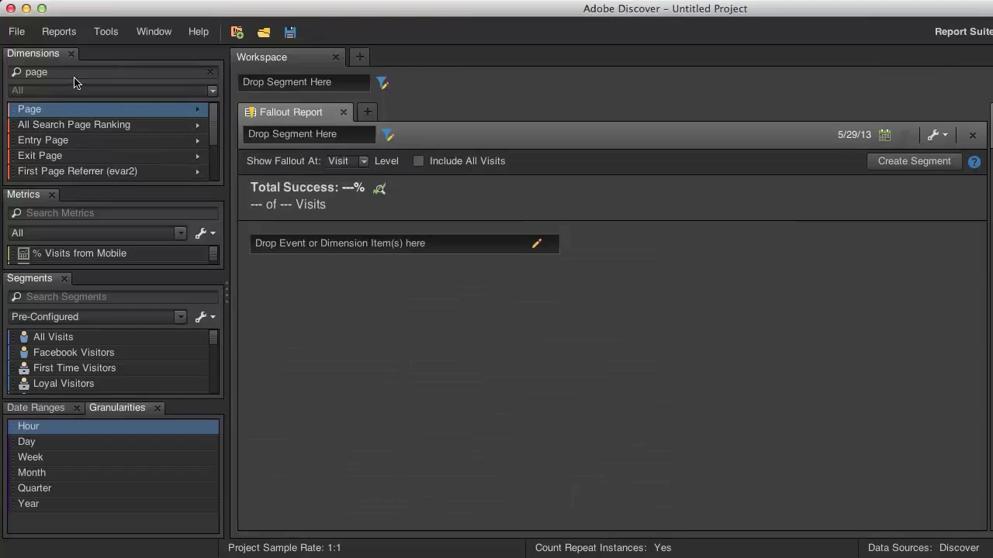
{"action": "left_click", "coordinate": [196, 108]}
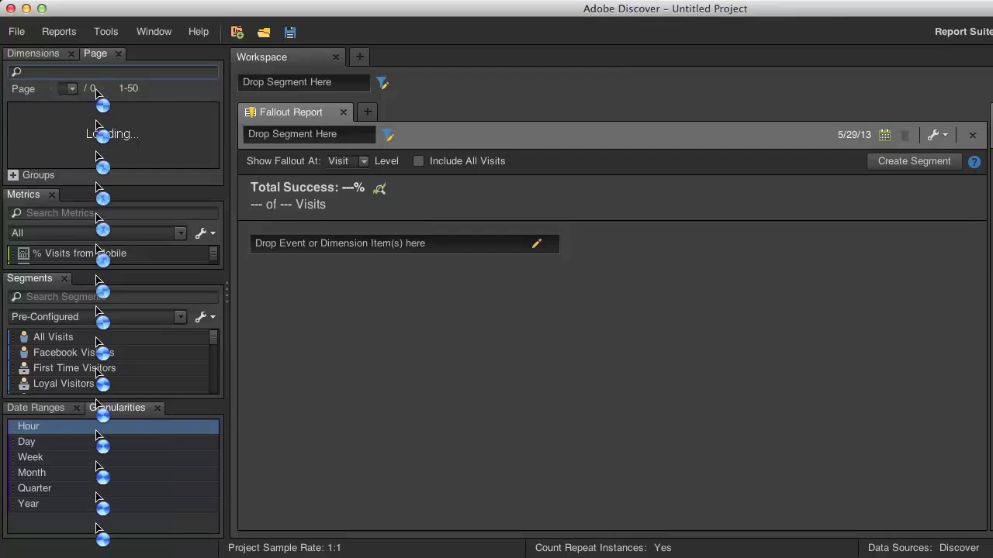
{"action": "left_click_drag", "start_coordinate": [47, 140], "coordinate": [306, 242]}
{"action": "left_click_drag", "start_coordinate": [72, 153], "coordinate": [307, 279]}
{"action": "scroll", "coordinate": [154, 159], "scroll_direction": "down", "scroll_amount": 1}
{"action": "left_click_drag", "start_coordinate": [154, 159], "coordinate": [366, 324]}
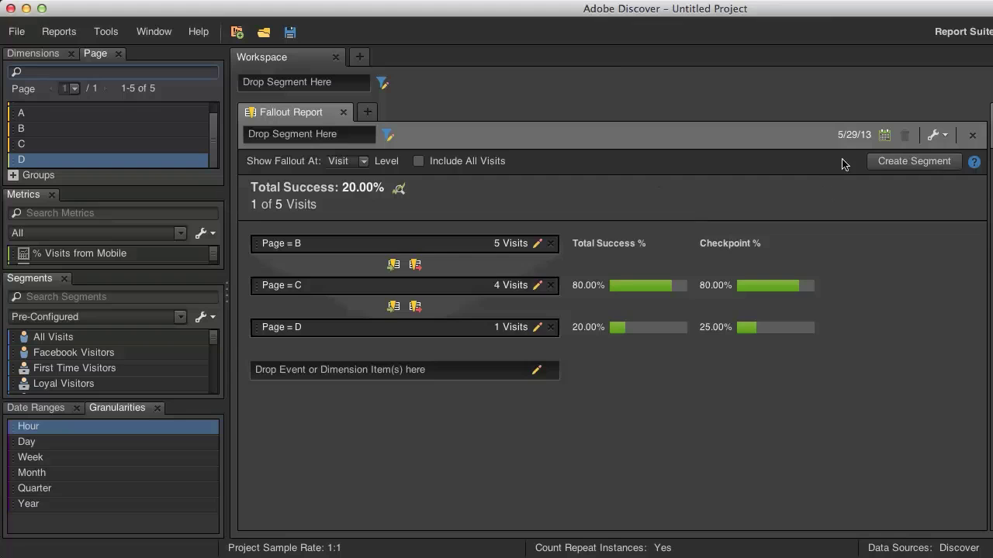
Generate a segment from the fallout report, review the outer container's scope options, and close the segment
{"action": "left_click", "coordinate": [871, 166]}
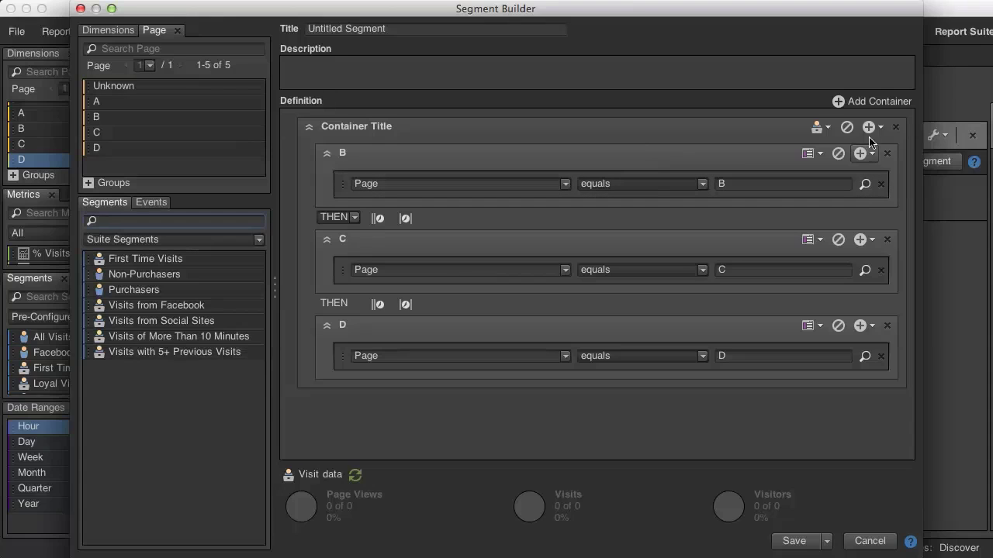
{"action": "left_click", "coordinate": [819, 128]}
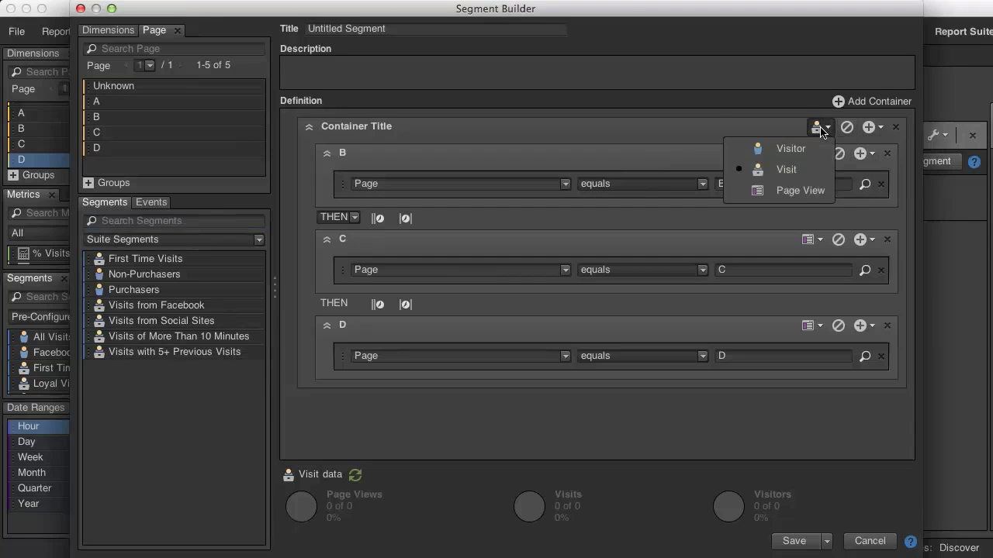
{"action": "left_click", "coordinate": [788, 116]}
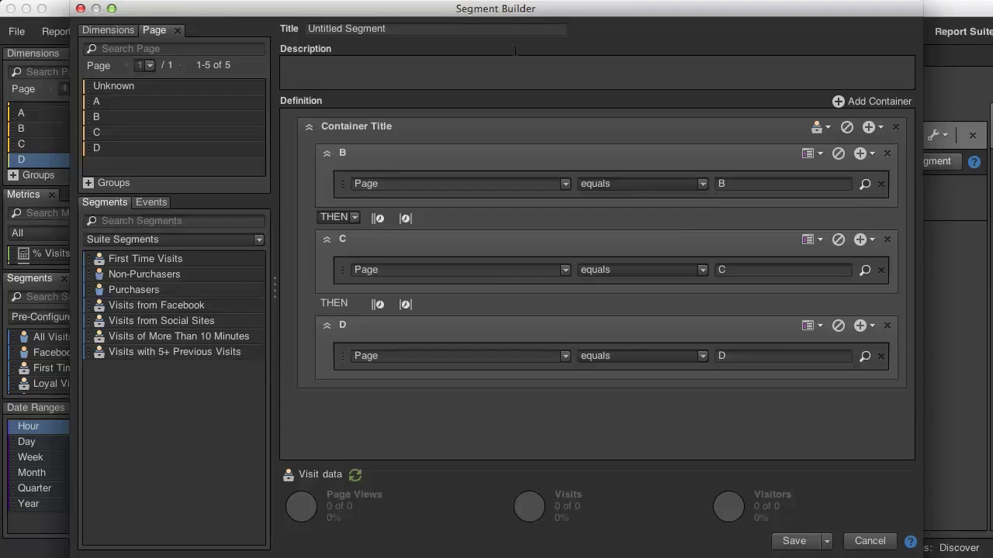
{"action": "left_click", "coordinate": [79, 8]}
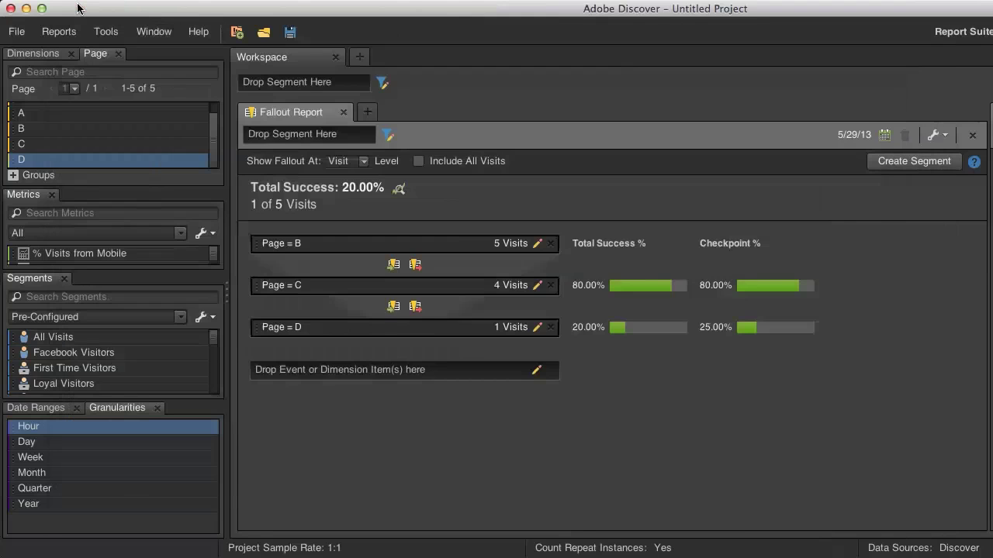
Open a blank new report in the workspace and close the Fallout report
{"action": "left_click", "coordinate": [368, 111]}
{"action": "left_click", "coordinate": [348, 113]}
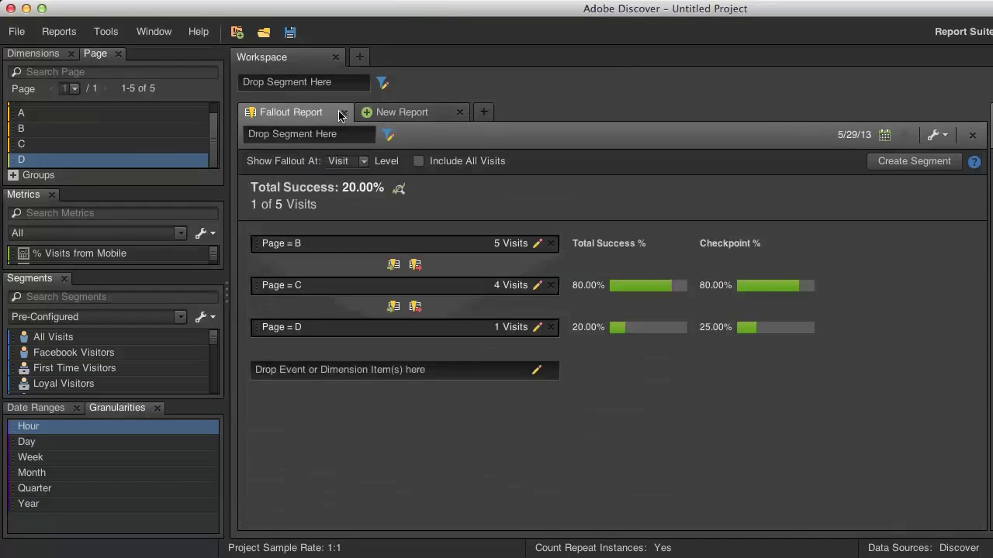
{"action": "left_click", "coordinate": [343, 112]}
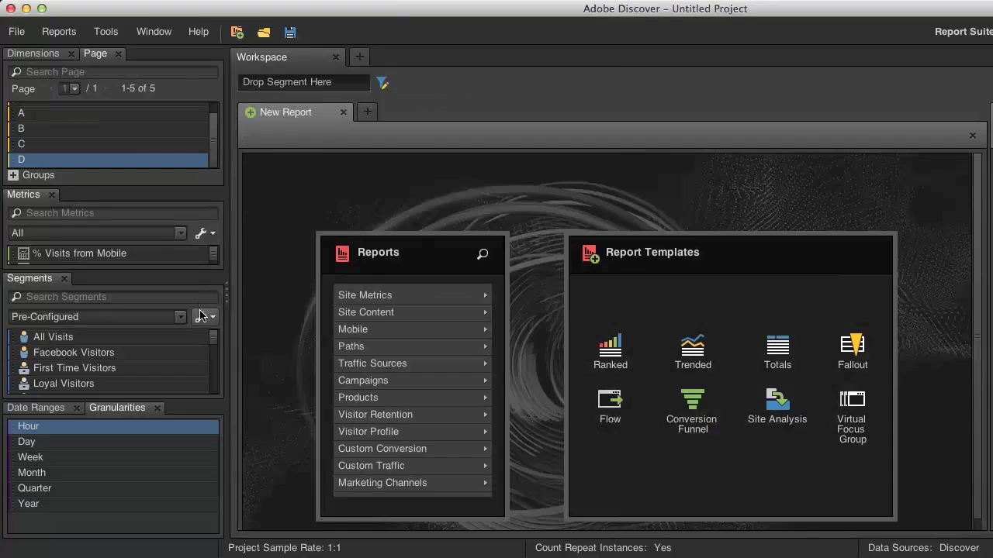
Start a new segment beside the Sequence Examples image and add a container with Visit scope
{"action": "left_click", "coordinate": [205, 316]}
{"action": "left_click", "coordinate": [215, 332]}
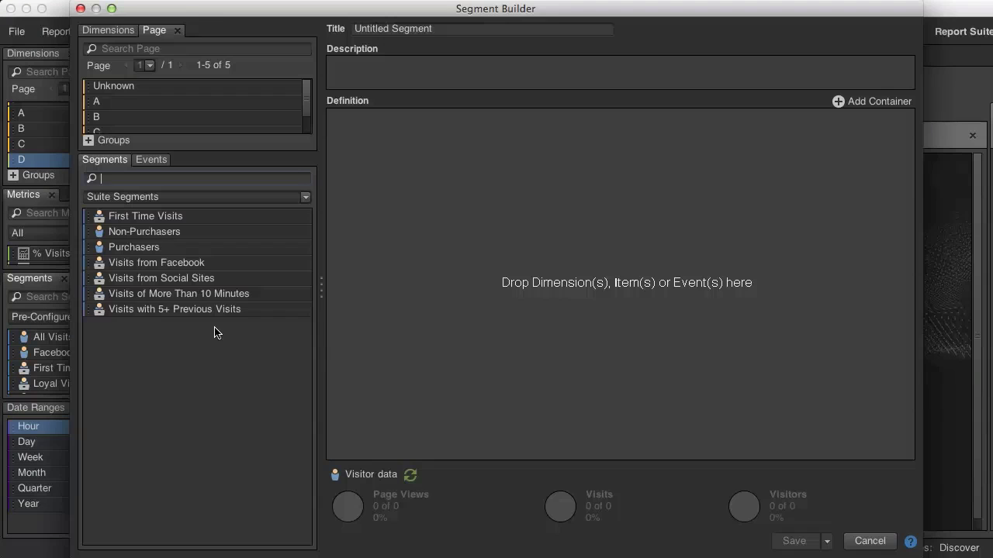
{"action": "left_click_drag", "start_coordinate": [415, 14], "coordinate": [484, 13]}
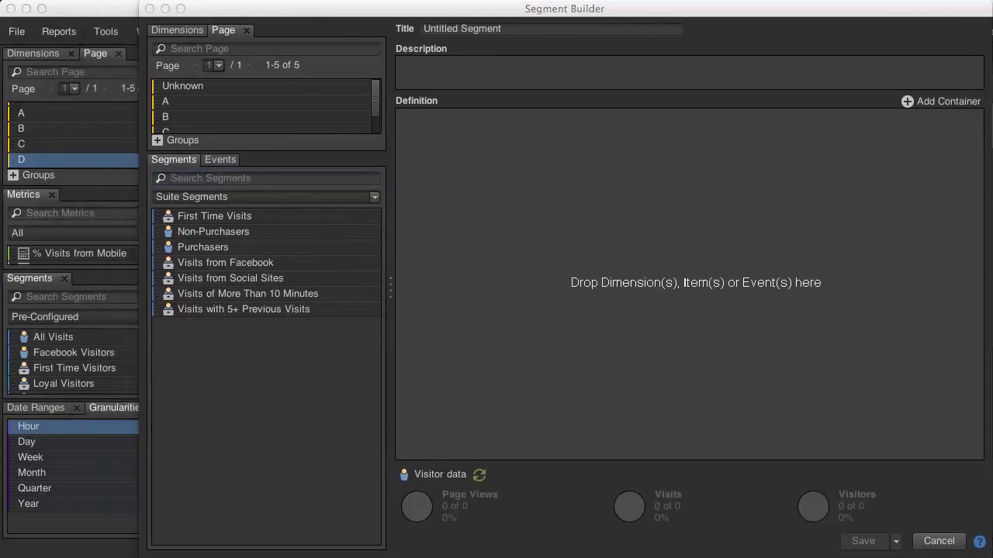
{"action": "left_click_drag", "start_coordinate": [145, 321], "coordinate": [206, 357]}
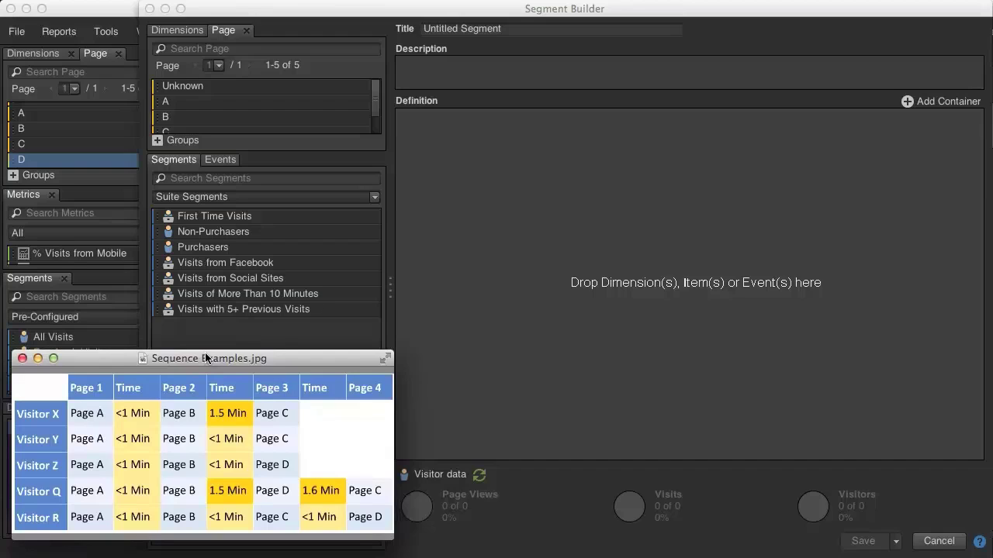
{"action": "left_click", "coordinate": [946, 101]}
{"action": "left_click", "coordinate": [892, 127]}
{"action": "left_click", "coordinate": [867, 170]}
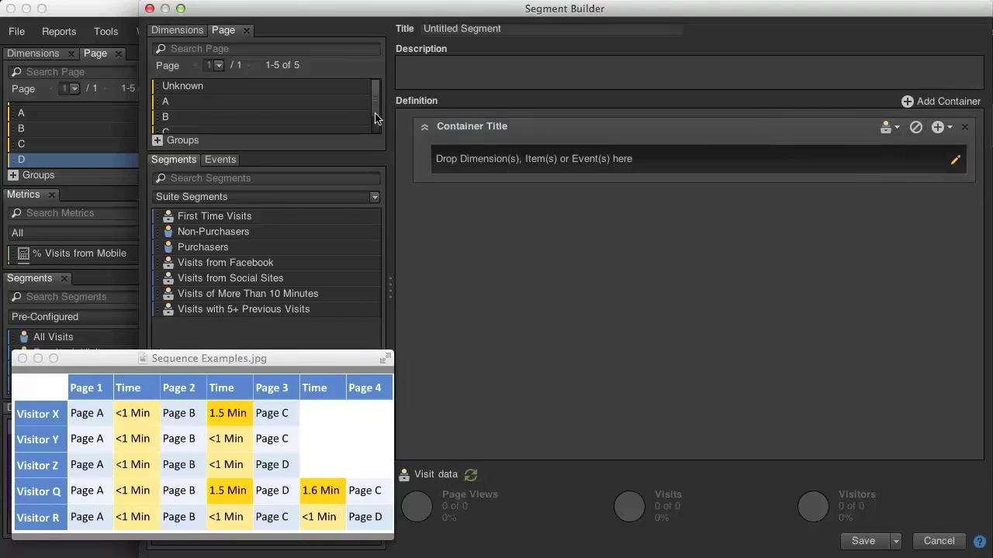
Add Page conditions for B, C and D to the Visit container and set the D condition to does not equal
{"action": "scroll", "coordinate": [372, 116], "scroll_direction": "down", "scroll_amount": 2}
{"action": "left_click_drag", "start_coordinate": [326, 95], "coordinate": [497, 158]}
{"action": "left_click_drag", "start_coordinate": [221, 107], "coordinate": [483, 177]}
{"action": "left_click_drag", "start_coordinate": [256, 124], "coordinate": [485, 225]}
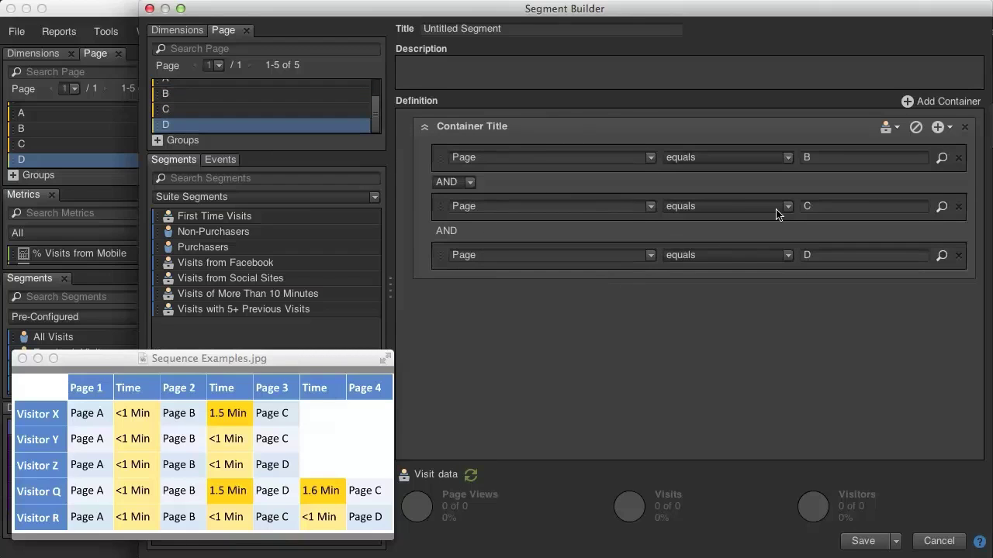
{"action": "left_click", "coordinate": [678, 256]}
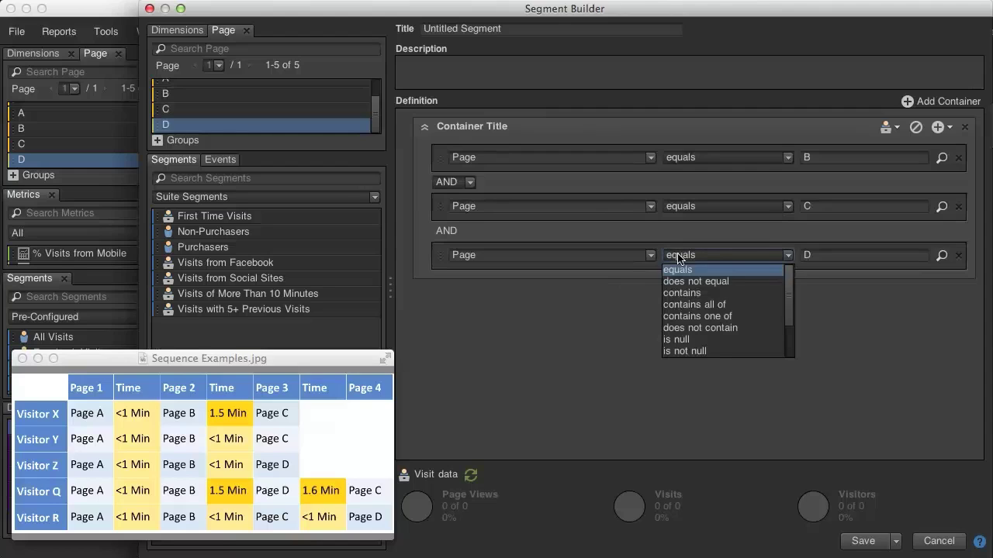
{"action": "left_click", "coordinate": [686, 281]}
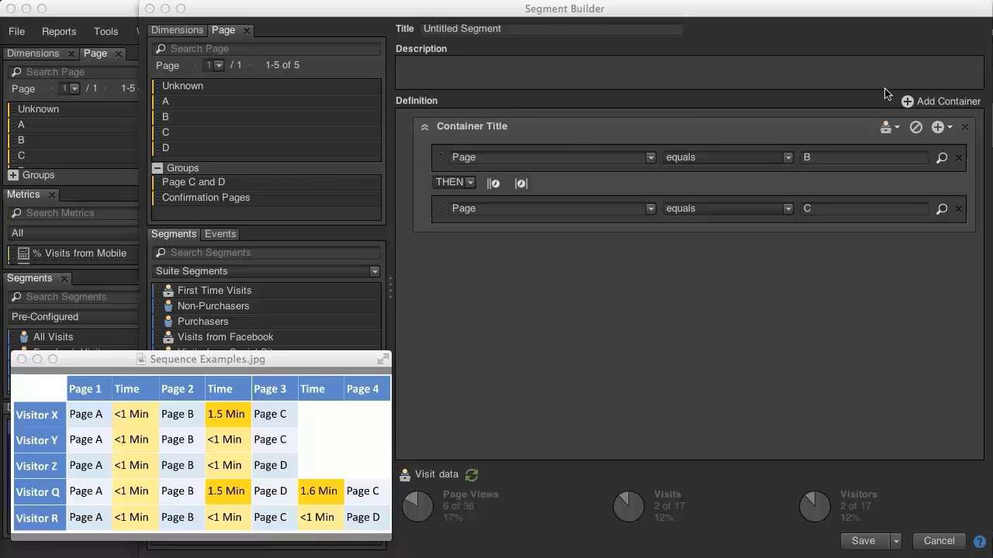
Add a second container below the B THEN C sequence and set its scope to Visit
{"action": "left_click", "coordinate": [920, 101]}
{"action": "left_click", "coordinate": [920, 102]}
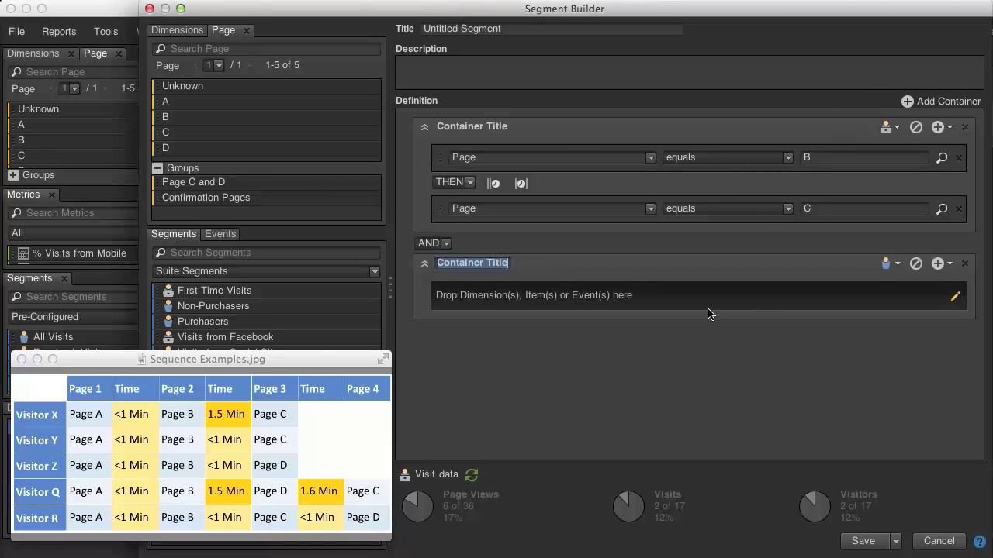
{"action": "left_click", "coordinate": [899, 264]}
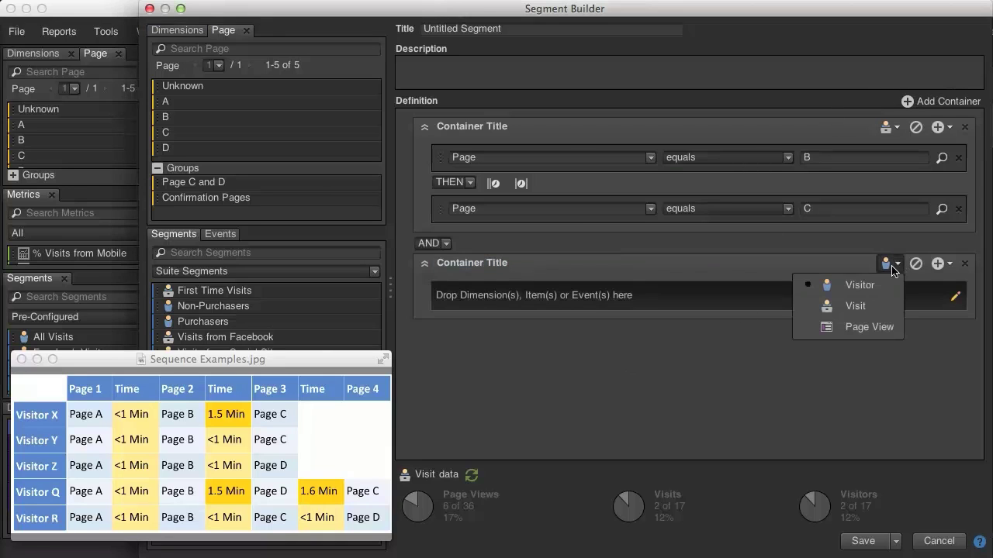
{"action": "left_click", "coordinate": [863, 304]}
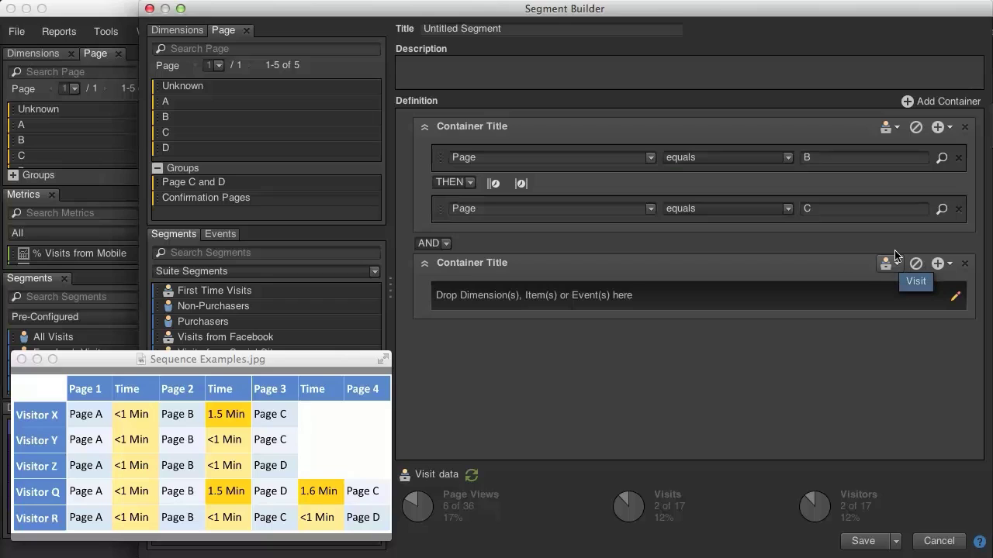
Exclude the second container, fill it with Page equals B THEN Page equals D, and update the visit data
{"action": "left_click", "coordinate": [916, 263]}
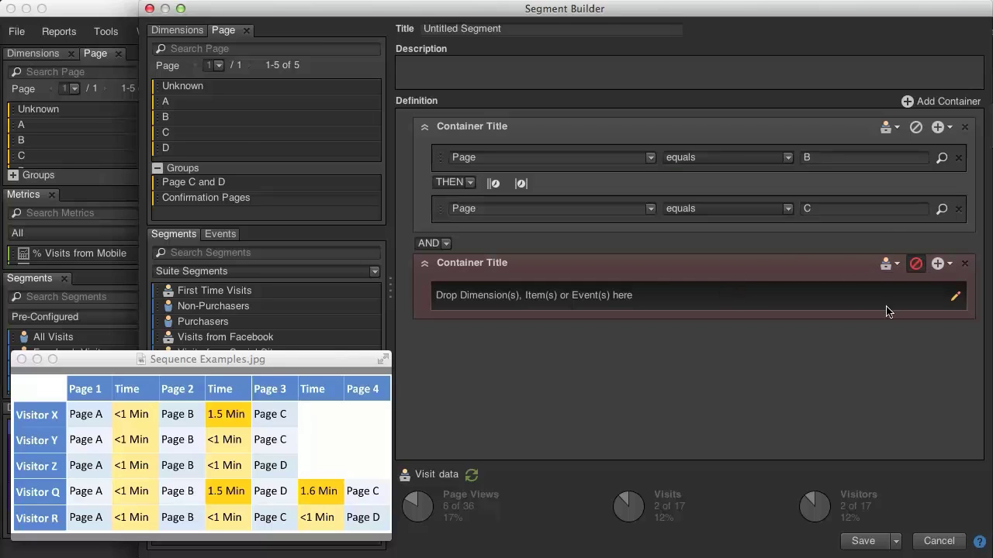
{"action": "left_click_drag", "start_coordinate": [197, 117], "coordinate": [487, 287]}
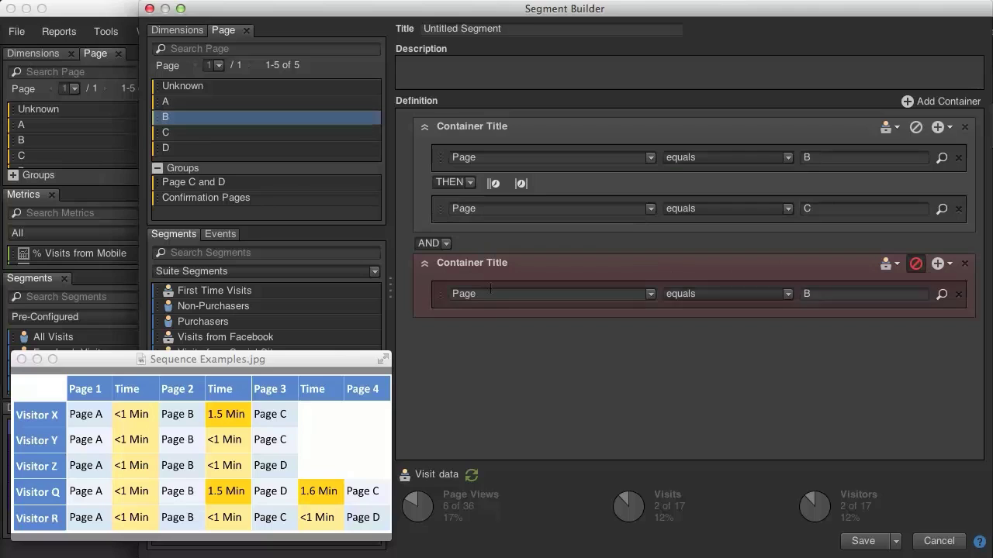
{"action": "left_click_drag", "start_coordinate": [174, 147], "coordinate": [483, 313]}
{"action": "left_click", "coordinate": [466, 319]}
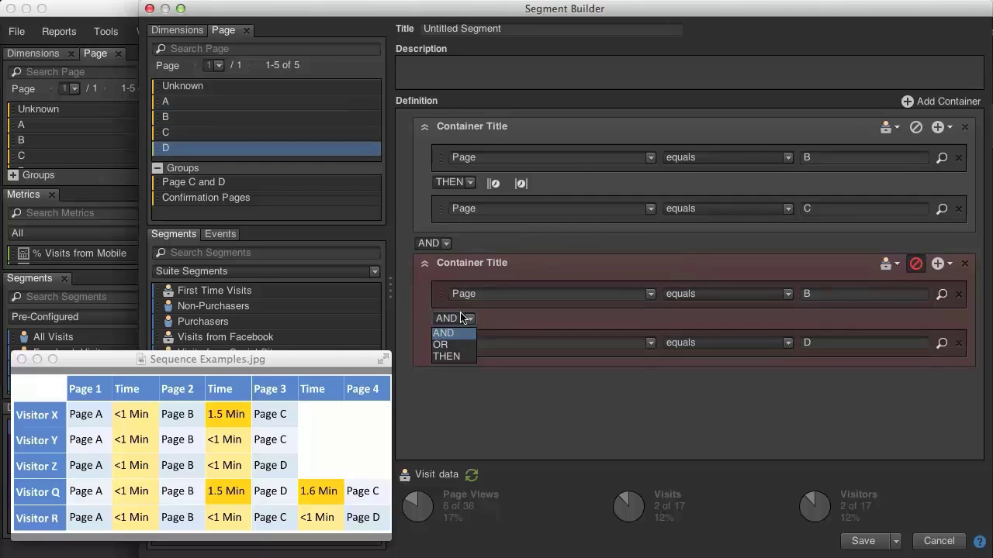
{"action": "left_click", "coordinate": [445, 352]}
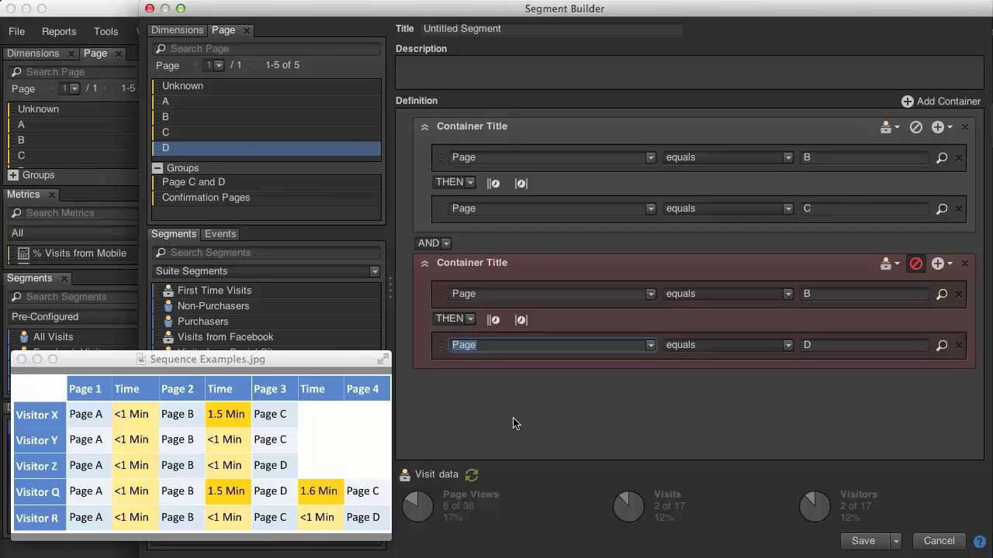
{"action": "left_click", "coordinate": [471, 474]}
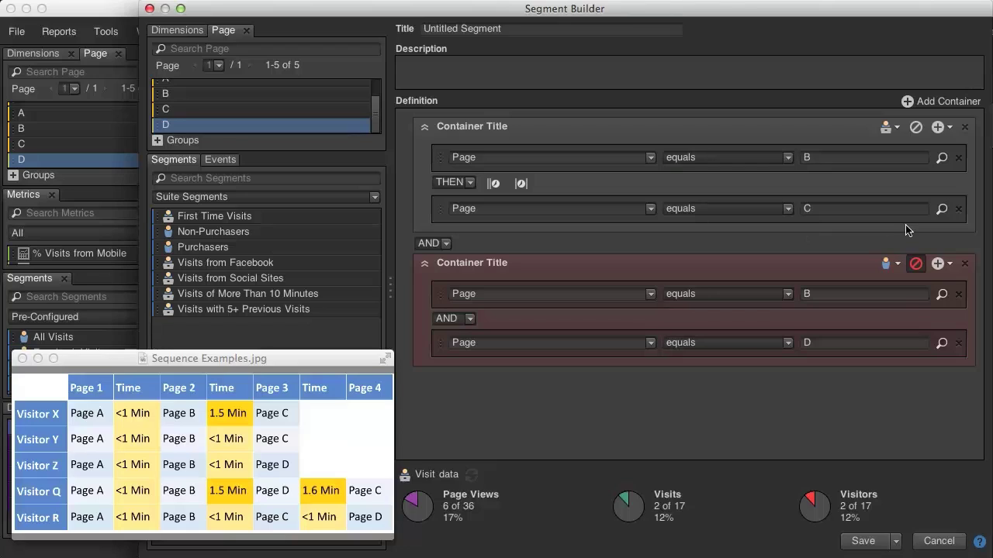
Delete the excluded container and add the Page C and D group below the remaining C condition
{"action": "left_click", "coordinate": [964, 264]}
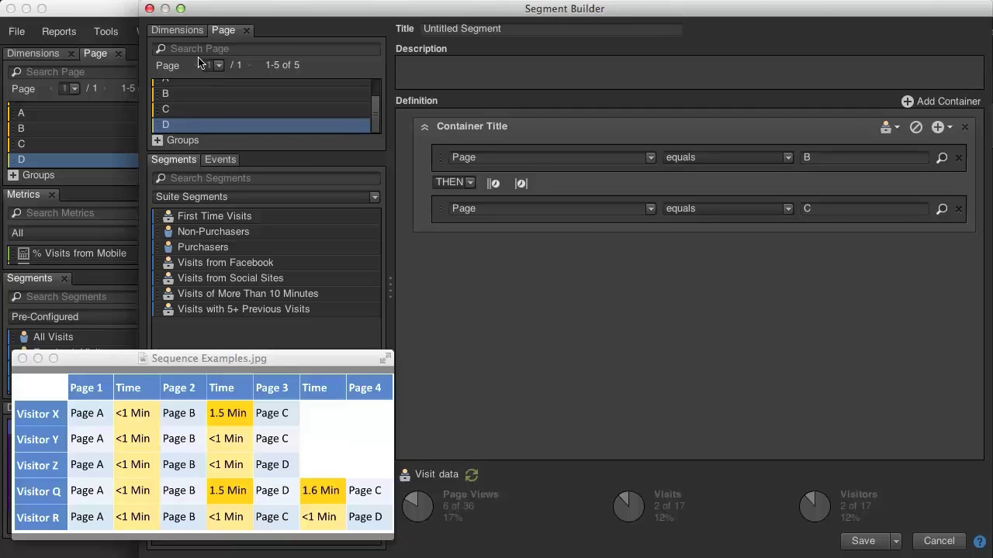
{"action": "left_click", "coordinate": [159, 139]}
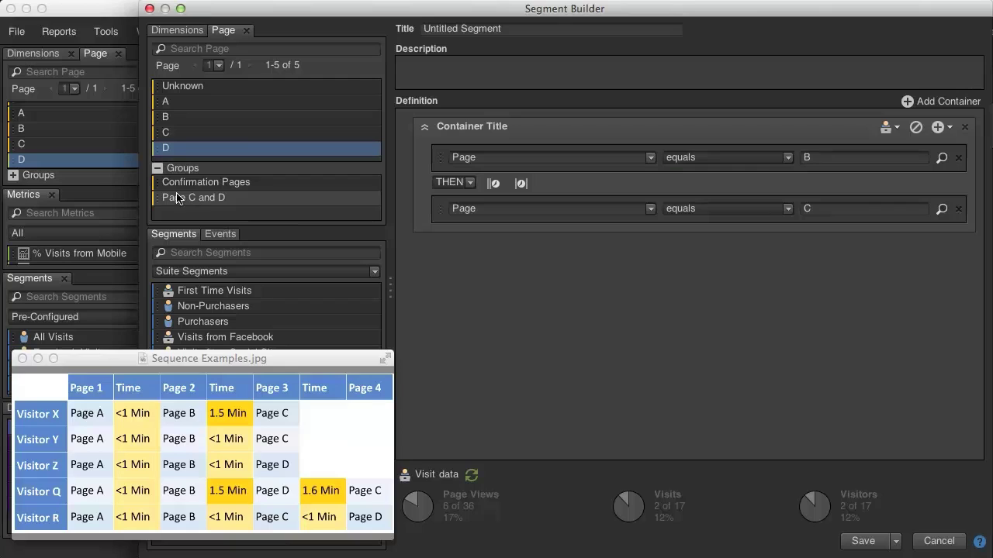
{"action": "left_click_drag", "start_coordinate": [181, 199], "coordinate": [561, 225]}
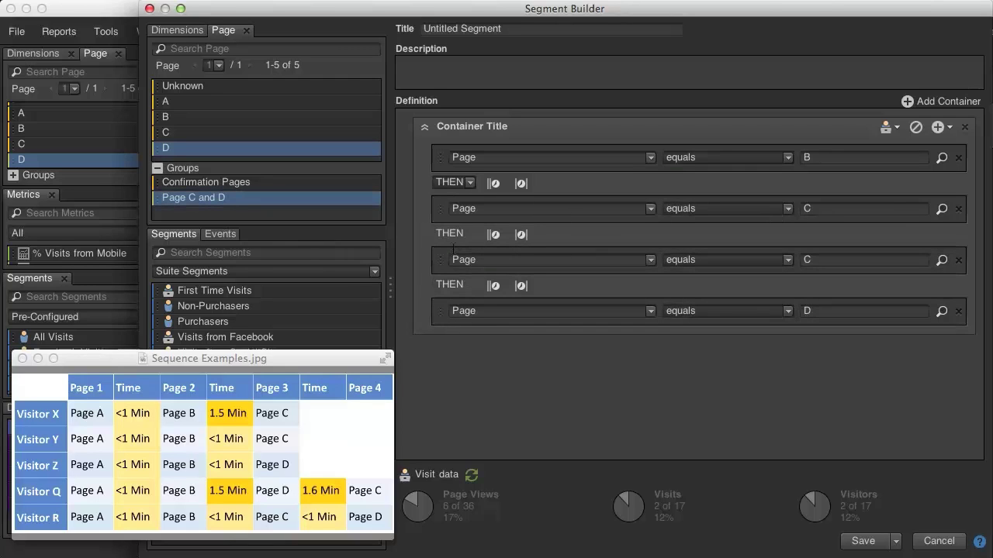
Remove the C and D conditions that came from the group, keeping only B THEN C
{"action": "left_click", "coordinate": [454, 182]}
{"action": "left_click", "coordinate": [449, 215]}
{"action": "left_click", "coordinate": [959, 311]}
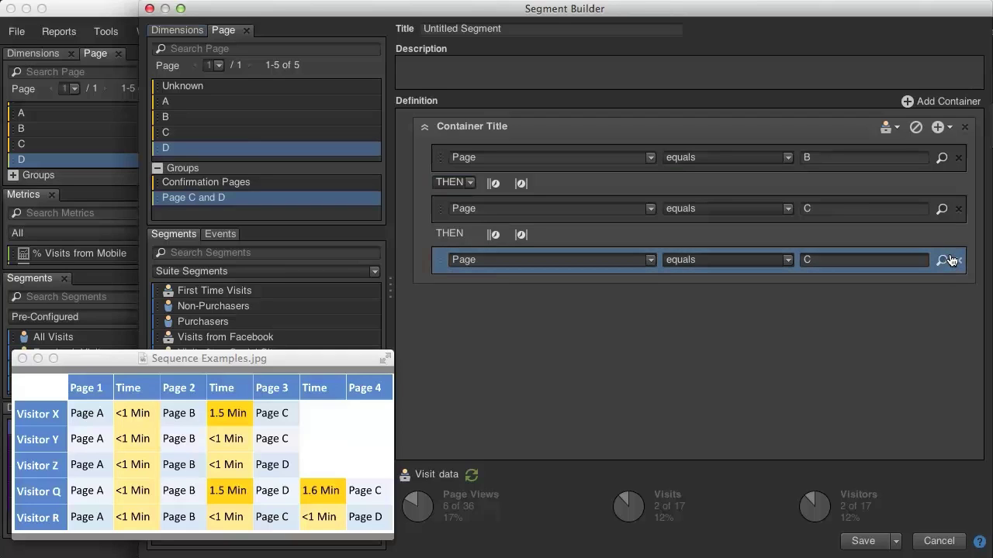
{"action": "left_click", "coordinate": [957, 260]}
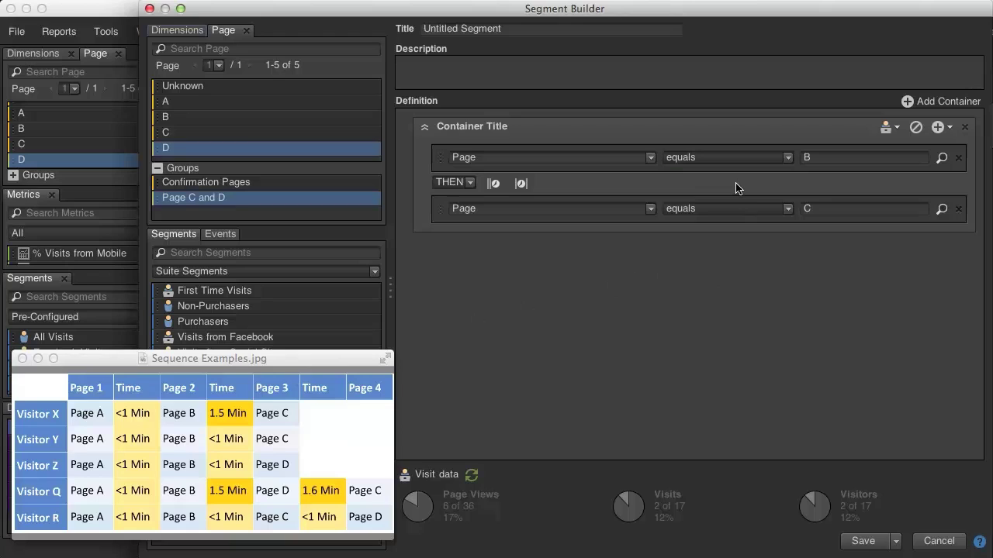
Change the second condition to Page contains one of "C D" and update the visit data
{"action": "left_click", "coordinate": [735, 203]}
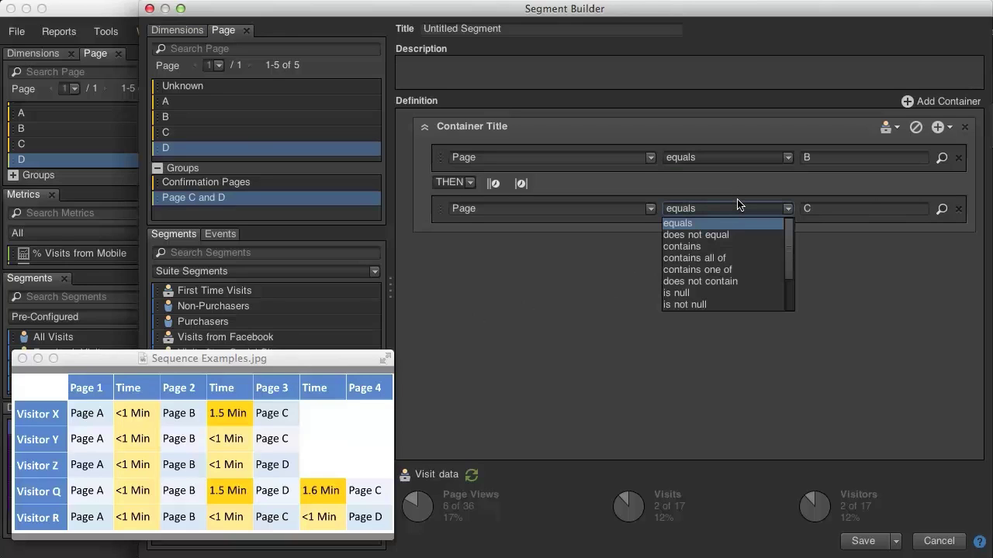
{"action": "left_click", "coordinate": [720, 270]}
{"action": "left_click", "coordinate": [844, 211]}
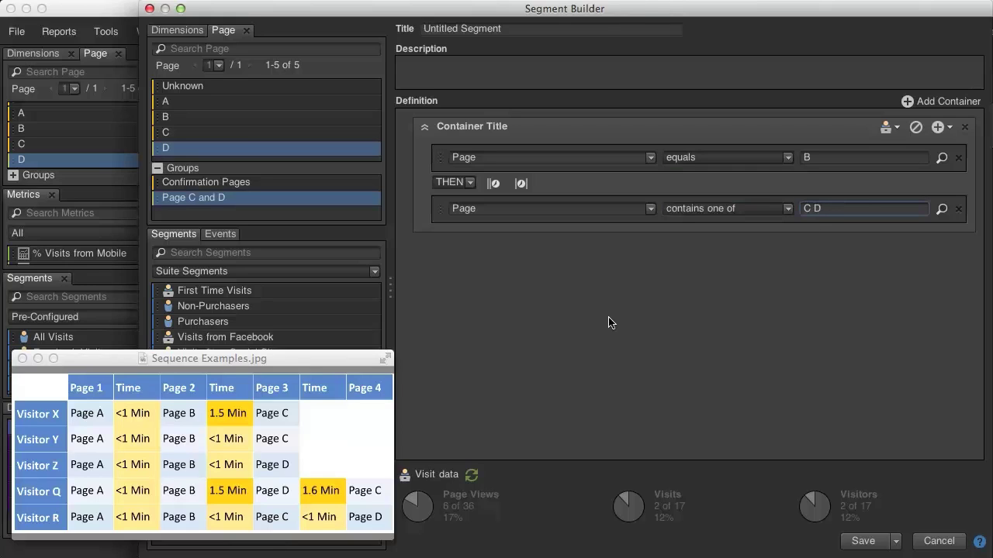
{"action": "left_click", "coordinate": [475, 474]}
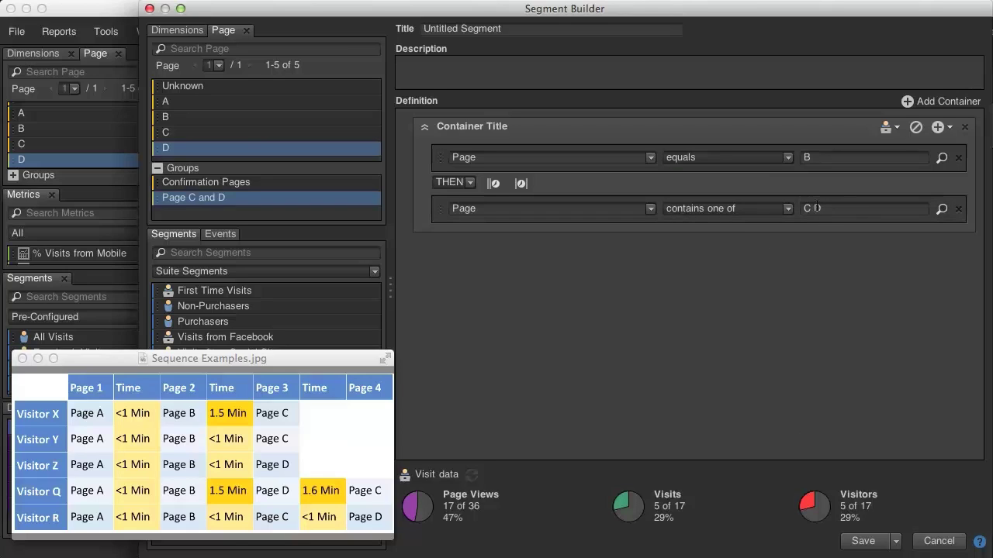
Nest a container directly after the B condition and remove the "contains one of" condition
{"action": "left_click", "coordinate": [939, 127]}
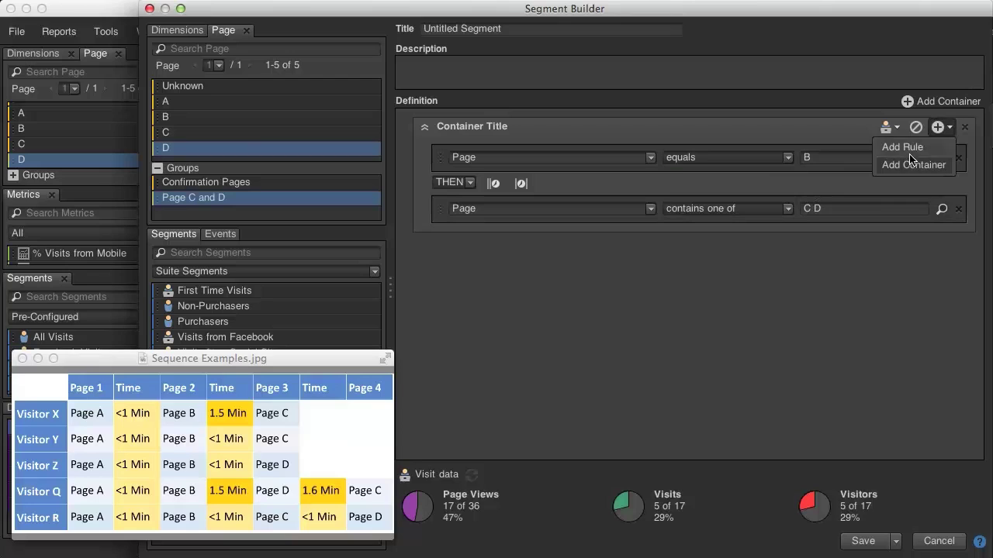
{"action": "left_click", "coordinate": [911, 163]}
{"action": "left_click_drag", "start_coordinate": [741, 259], "coordinate": [726, 194]}
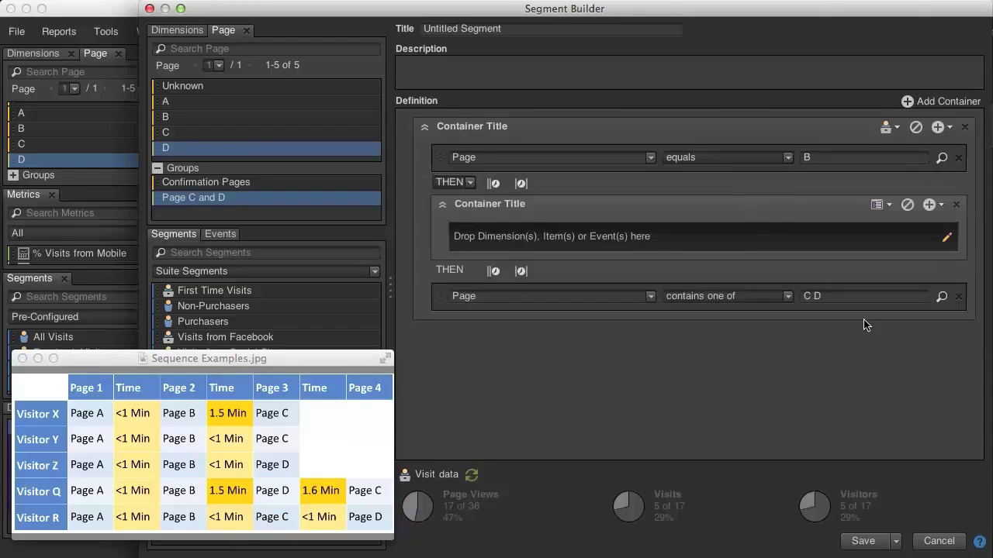
{"action": "left_click", "coordinate": [959, 287]}
Add Page conditions for C and D to the nested container and join them with OR
{"action": "left_click_drag", "start_coordinate": [169, 132], "coordinate": [497, 237]}
{"action": "left_click_drag", "start_coordinate": [242, 147], "coordinate": [495, 260]}
{"action": "left_click", "coordinate": [487, 259]}
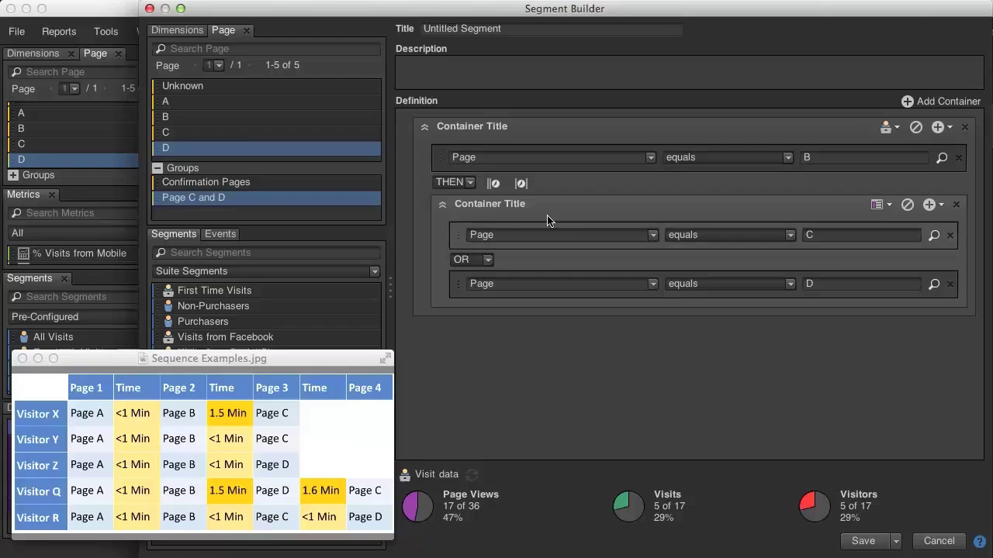
Join the nested C and D conditions with AND and update the visit data
{"action": "left_click", "coordinate": [470, 260]}
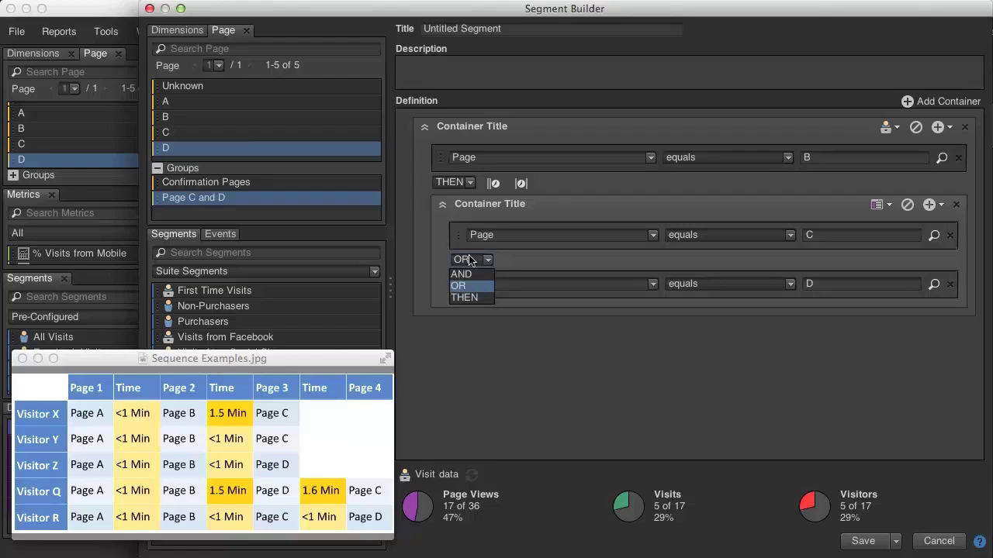
{"action": "left_click", "coordinate": [467, 274]}
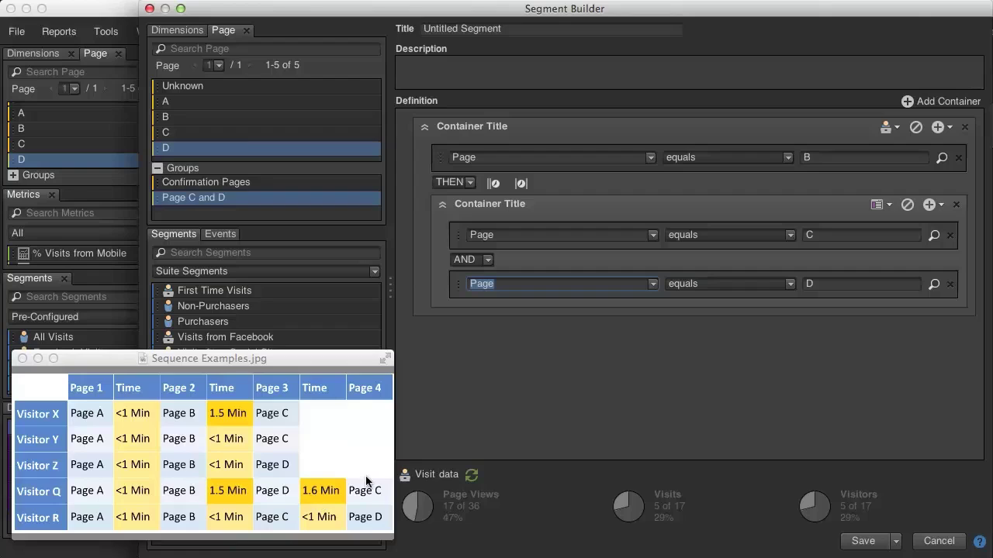
{"action": "left_click", "coordinate": [471, 474]}
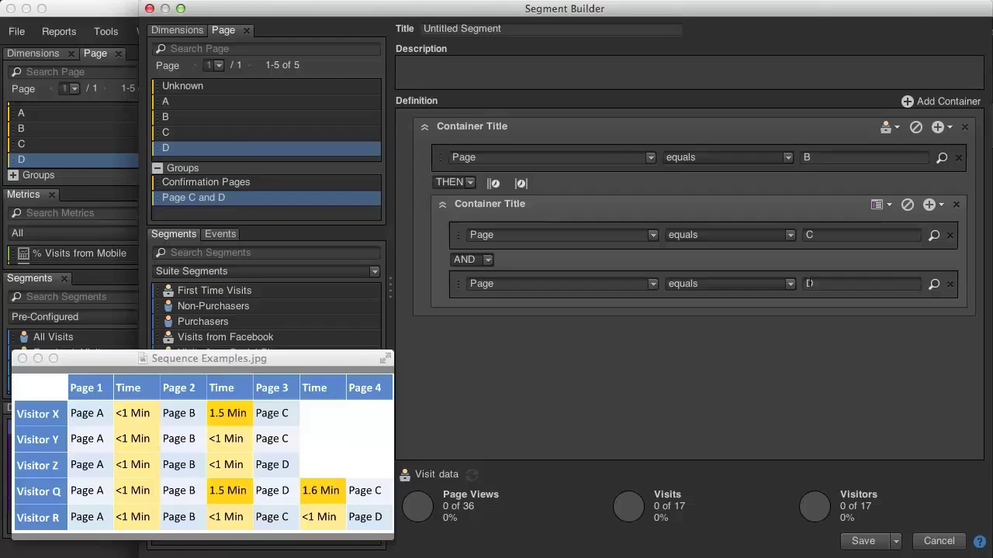
{"action": "left_click", "coordinate": [879, 205]}
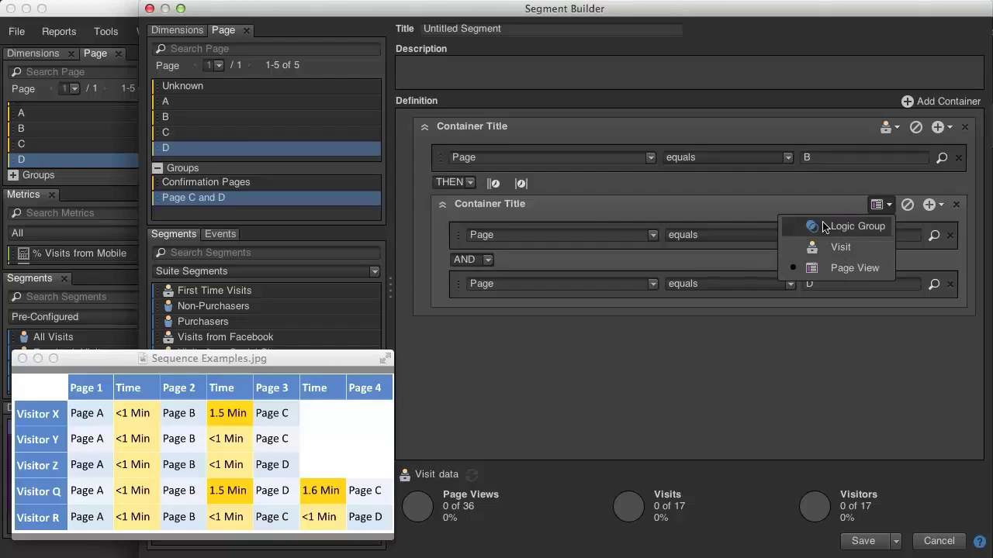
{"action": "left_click", "coordinate": [864, 135]}
{"action": "left_click", "coordinate": [887, 128]}
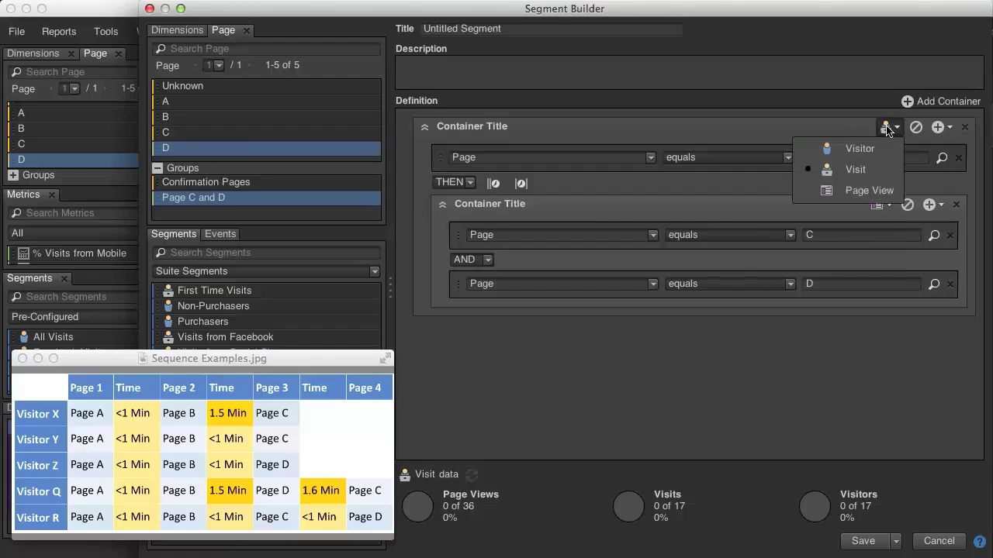
{"action": "left_click", "coordinate": [867, 163]}
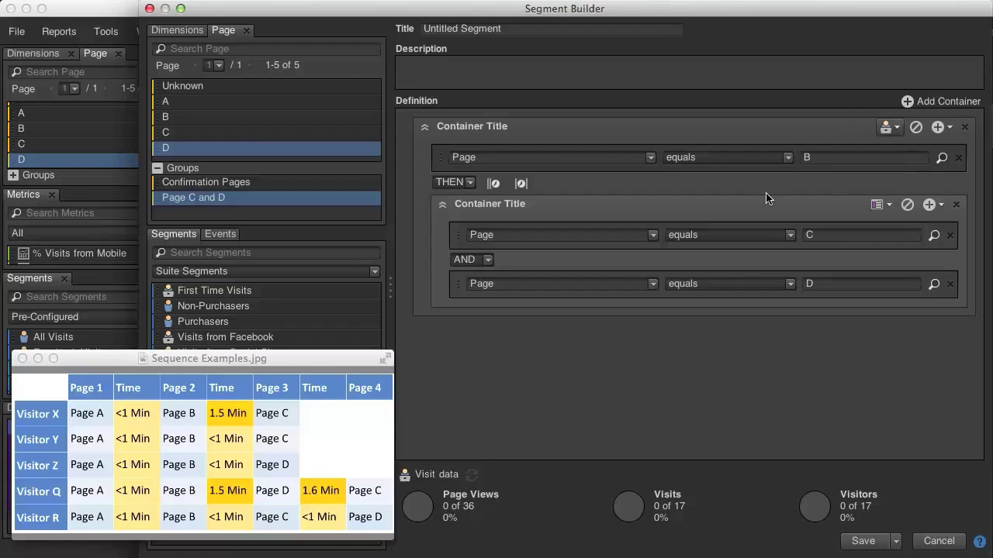
Set the nested container's scope to Logic Group and update the visit data
{"action": "left_click", "coordinate": [880, 204]}
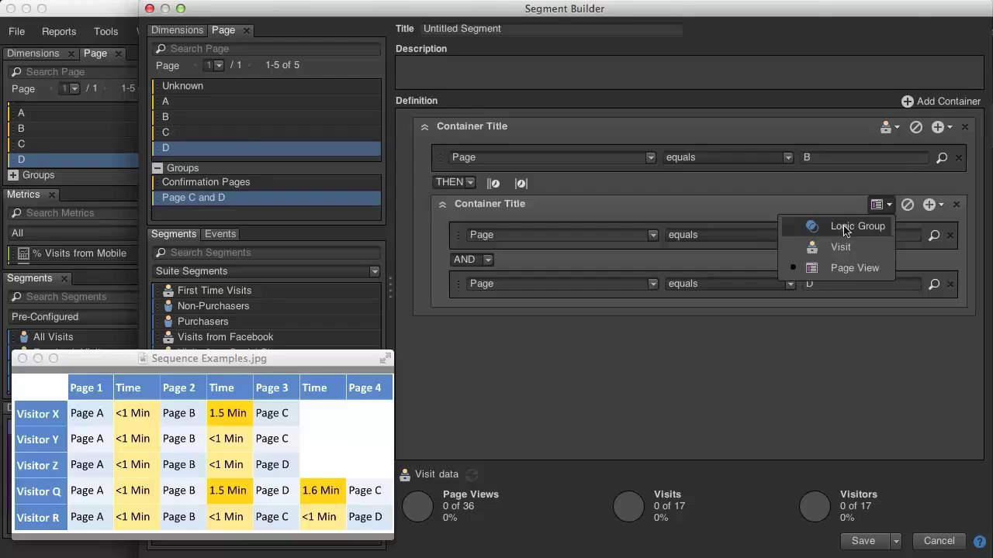
{"action": "left_click", "coordinate": [846, 228]}
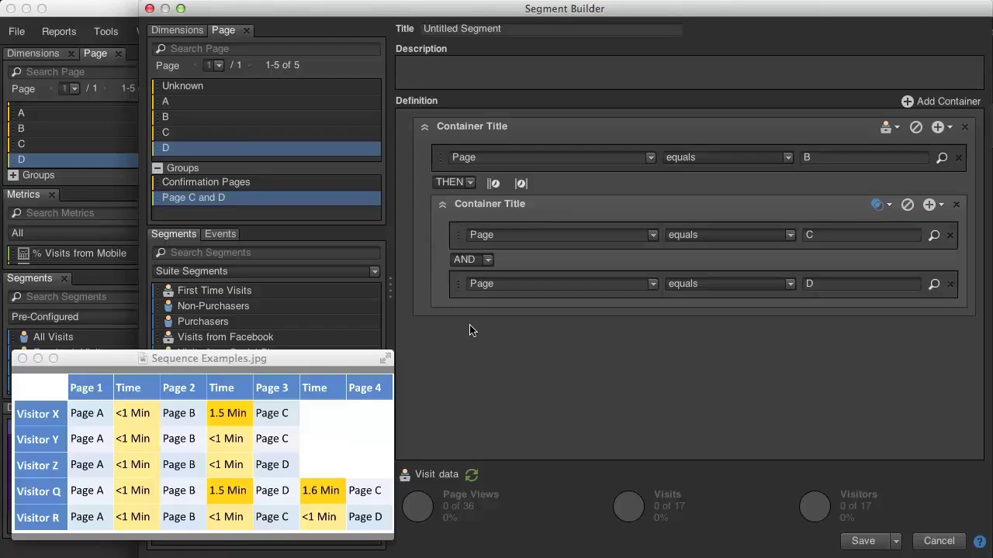
{"action": "left_click", "coordinate": [471, 474]}
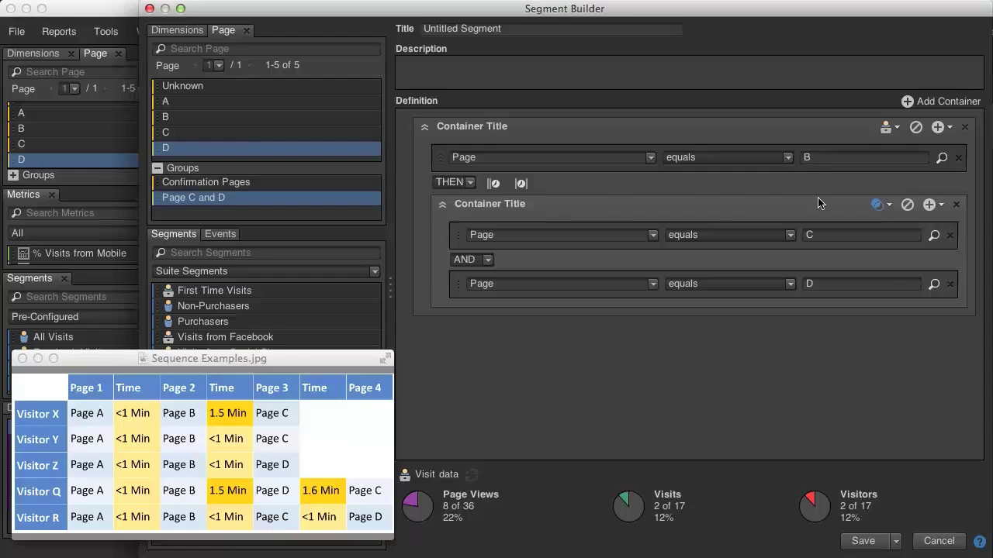
Review the scope options available for the nested container that holds C AND D
{"action": "left_click", "coordinate": [877, 204]}
{"action": "left_click", "coordinate": [868, 225]}
{"action": "key", "text": "super+Tab"}
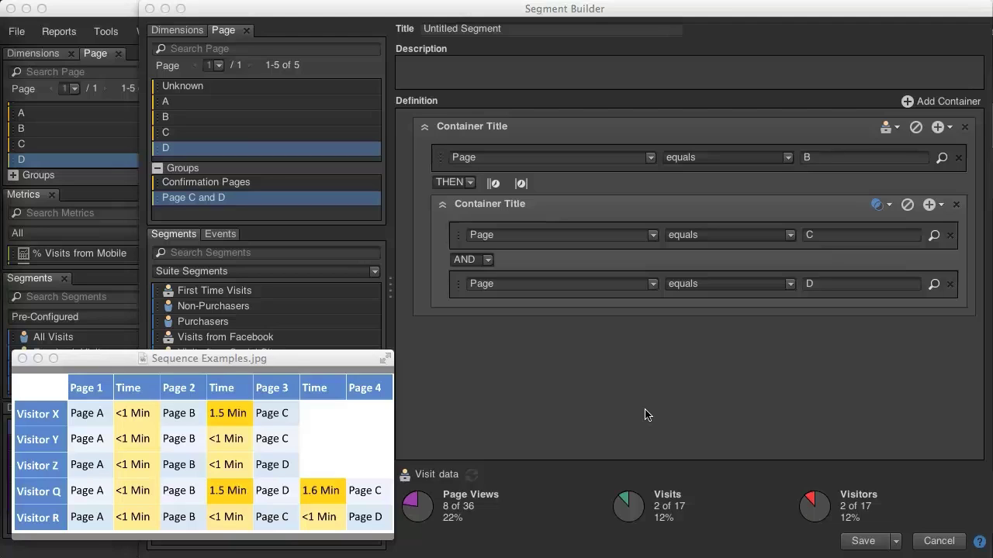
{"action": "left_click", "coordinate": [880, 210]}
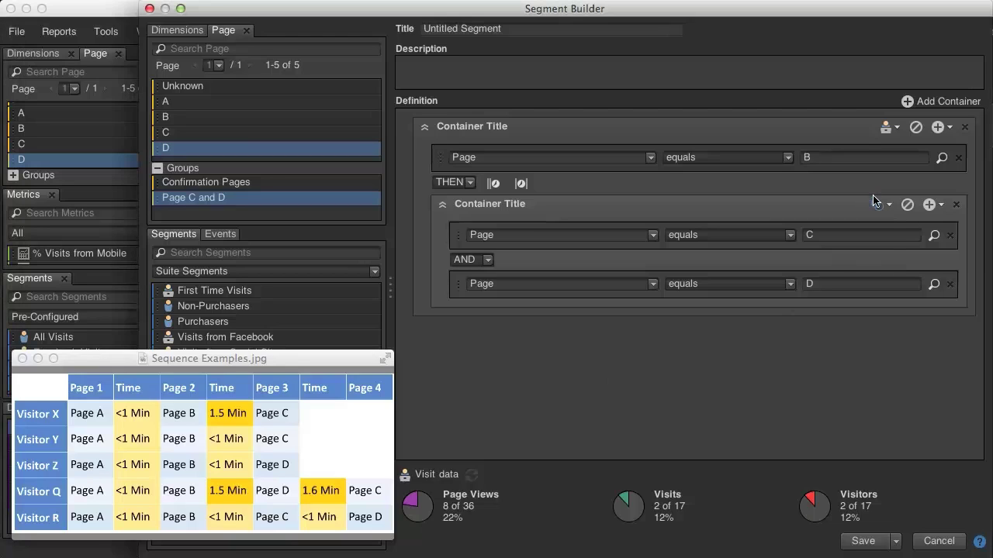
{"action": "left_click", "coordinate": [875, 203]}
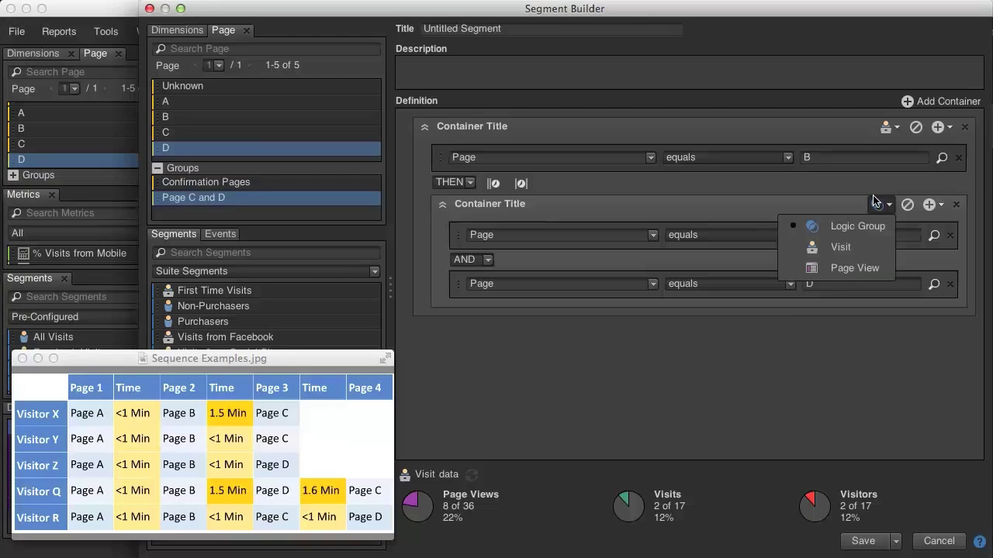